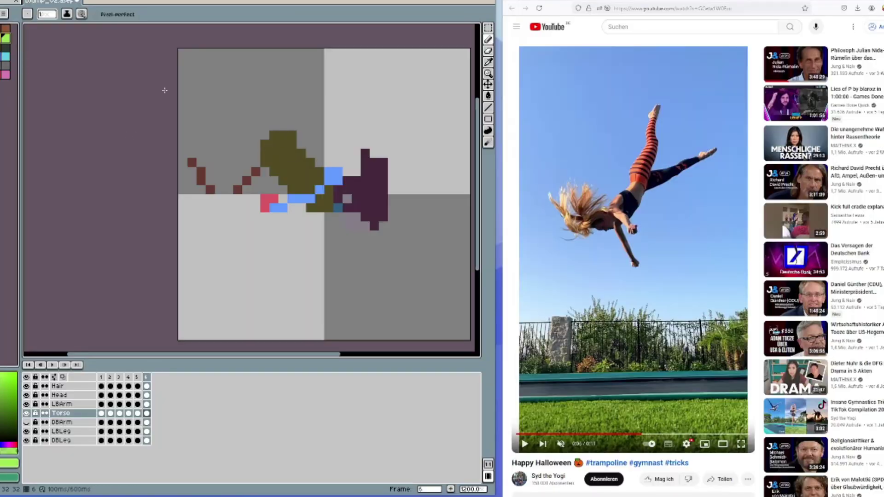
# Step: On the LBLeg layer, draw a light-brown leg in frame 6 rising from the hip to the top of the canvas
pyautogui.click(62, 431)
pyautogui.click(5, 29)
pyautogui.moveTo(229, 63); pyautogui.dragTo(264, 127)
pyautogui.moveTo(228, 99)
pyautogui.mouseDown()
pyautogui.moveTo(256, 145)
pyautogui.moveTo(219, 108)
pyautogui.mouseUp()
pyautogui.press('e')
pyautogui.press('b')
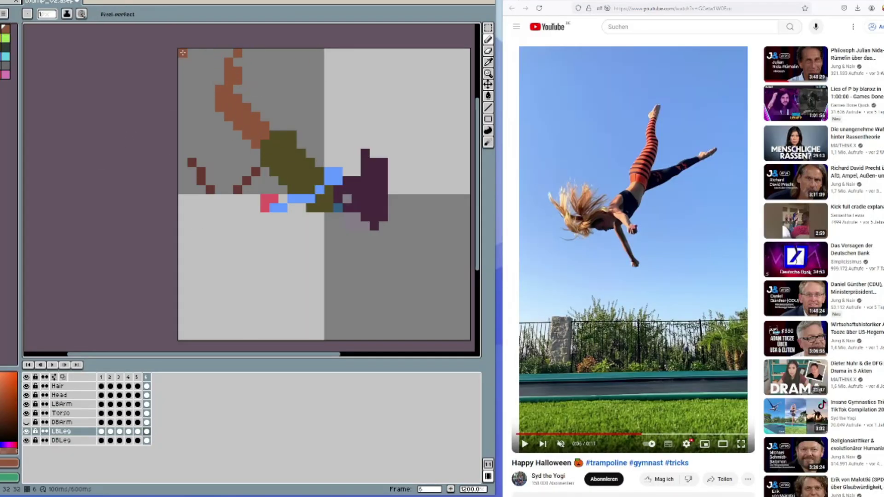
# Step: Touch up the LBLeg leg in frame 6 and clear the old leg from the DBLeg cel
pyautogui.click(147, 432)
pyautogui.press('e')
pyautogui.press('b')
pyautogui.press('e')
pyautogui.click(147, 440)
pyautogui.press('Delete')
# Step: Compare the poses in frames 1, 2 and 5, and rework the LBLeg leg's outline in frame 6
pyautogui.click(102, 377)
pyautogui.click(109, 377)
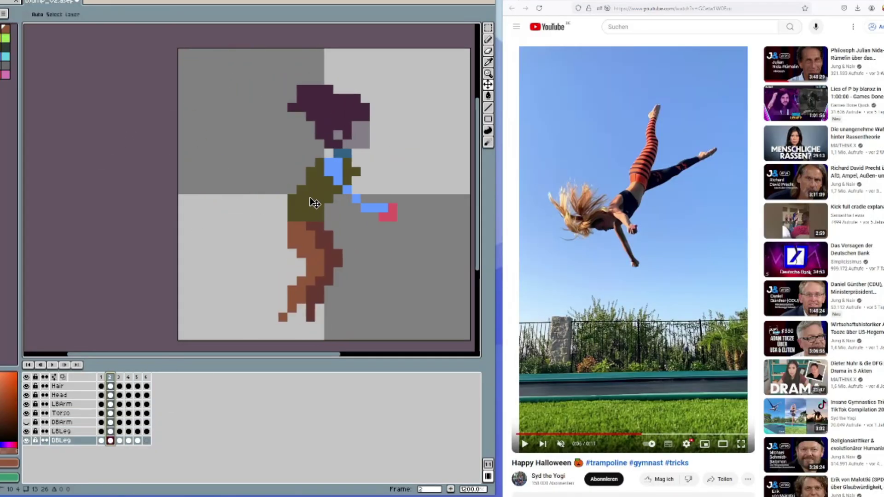
pyautogui.click(137, 377)
pyautogui.moveTo(311, 199)
pyautogui.mouseDown()
pyautogui.moveTo(319, 199)
pyautogui.moveTo(332, 169)
pyautogui.mouseUp()
pyautogui.click(146, 377)
pyautogui.click(147, 432)
pyautogui.press('b')
pyautogui.moveTo(192, 53)
pyautogui.mouseDown()
pyautogui.moveTo(211, 85)
pyautogui.moveTo(237, 98)
pyautogui.mouseUp()
pyautogui.press('e')
pyautogui.press('b')
pyautogui.press('e')
pyautogui.press('b')
pyautogui.press('e')
pyautogui.press('b')
pyautogui.press('e')
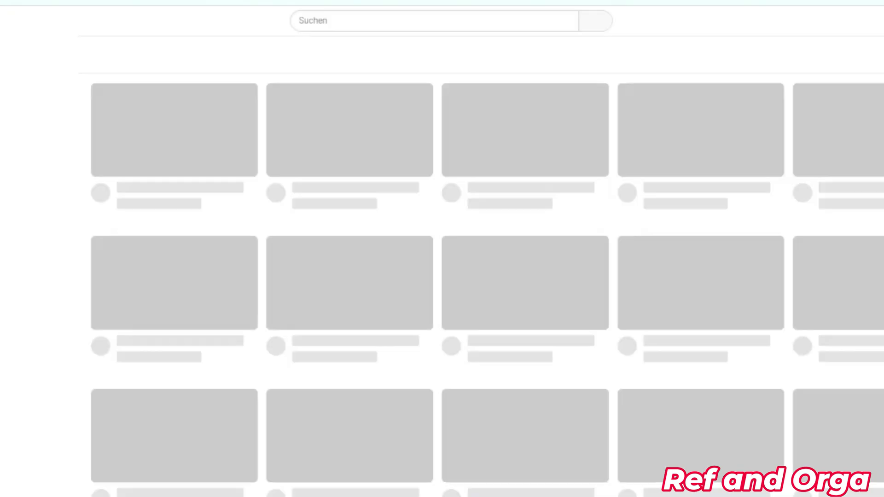
# Step: Switch to YouTube, search for "double jump" and skim the results for movement references
pyautogui.write('double jump')
pyautogui.press('Return')
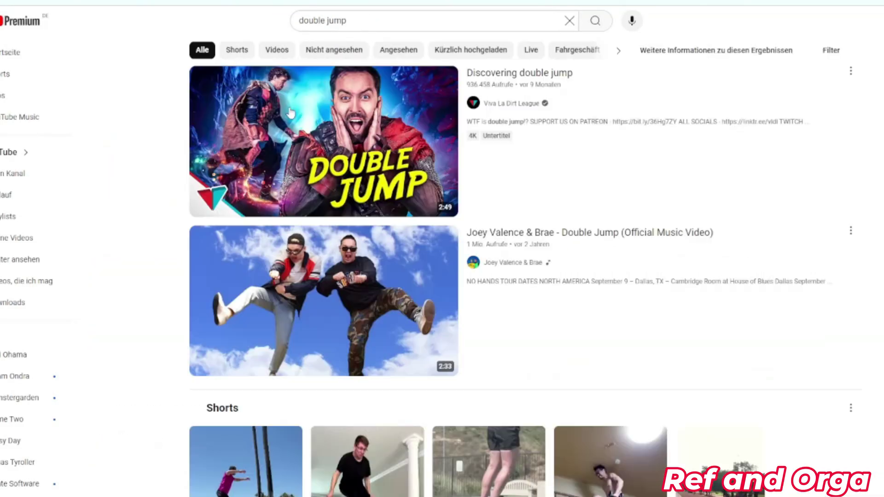
pyautogui.scroll(-5, 438, 324)
pyautogui.scroll(5, 438, 324)
# Step: Search for "trampolin jump" and open the gymnast's trampoline trick Short
pyautogui.moveTo(352, 22); pyautogui.dragTo(176, 29)
pyautogui.write('trampolin jump')
pyautogui.press('Return')
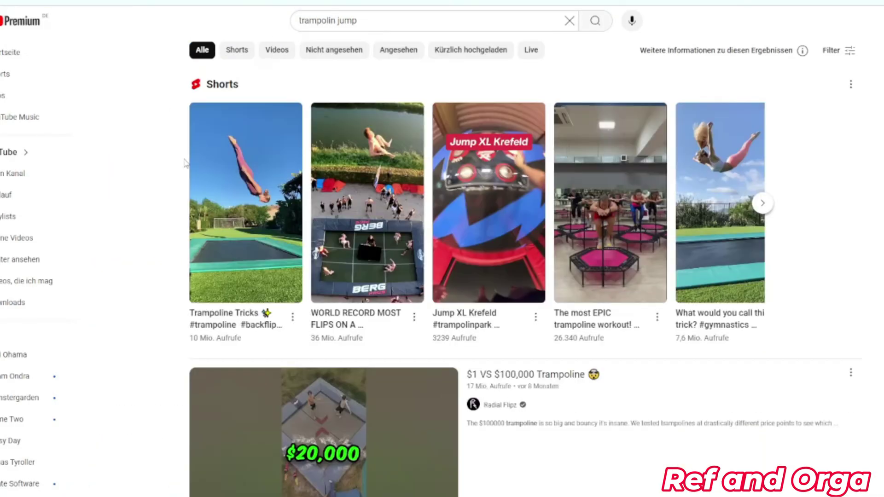
pyautogui.click(728, 176)
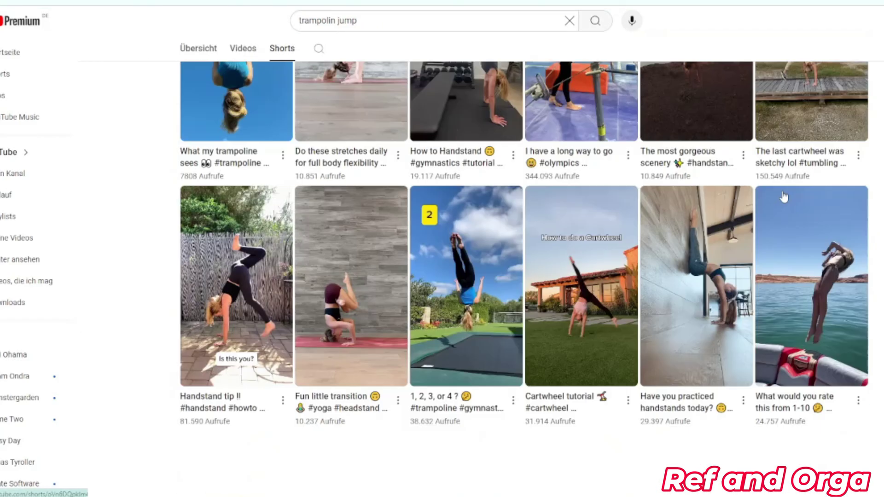
# Step: Browse the gymnast channel's Shorts, open the Happy Halloween trampoline video and play and pause it to study the jump
pyautogui.scroll(-20, 784, 197)
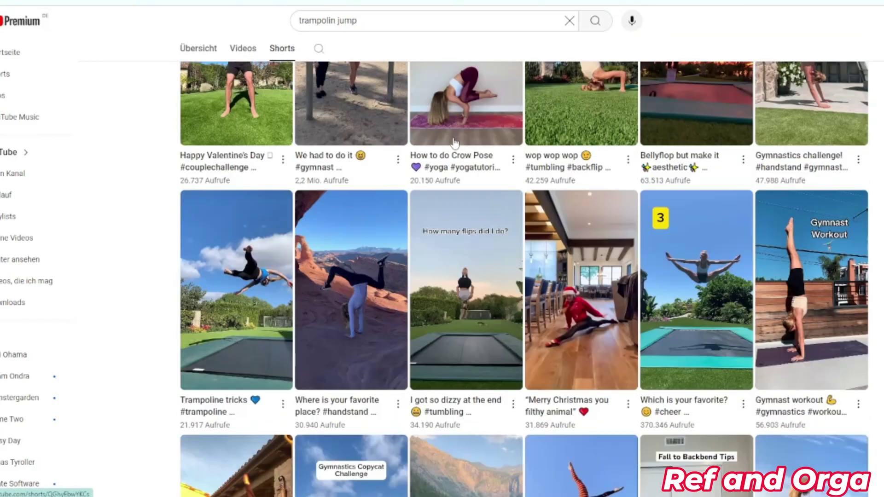
pyautogui.click(584, 282)
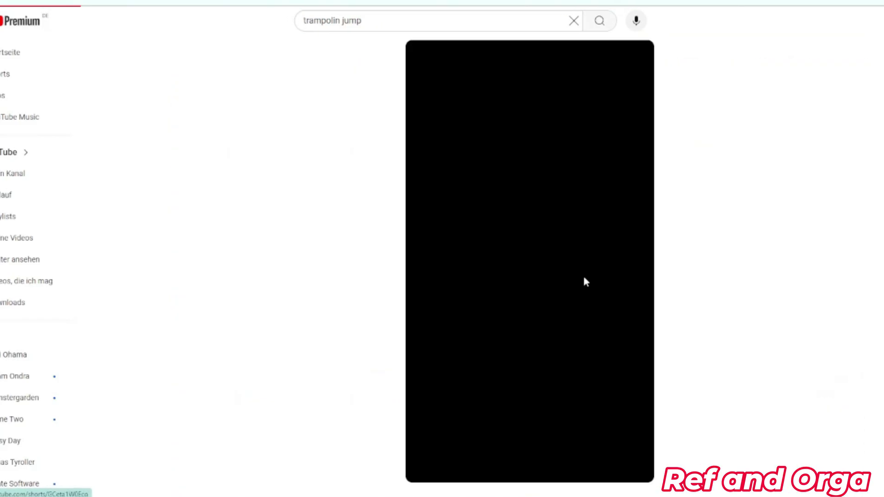
pyautogui.click(427, 61)
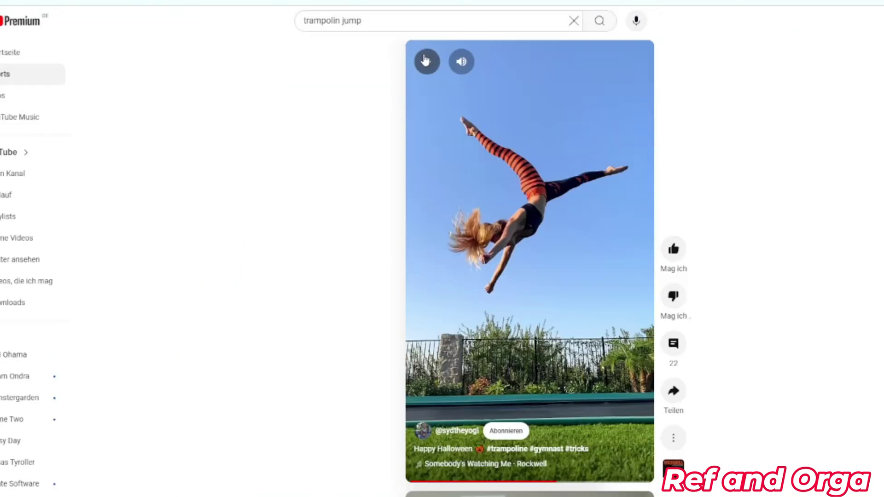
pyautogui.click(427, 61)
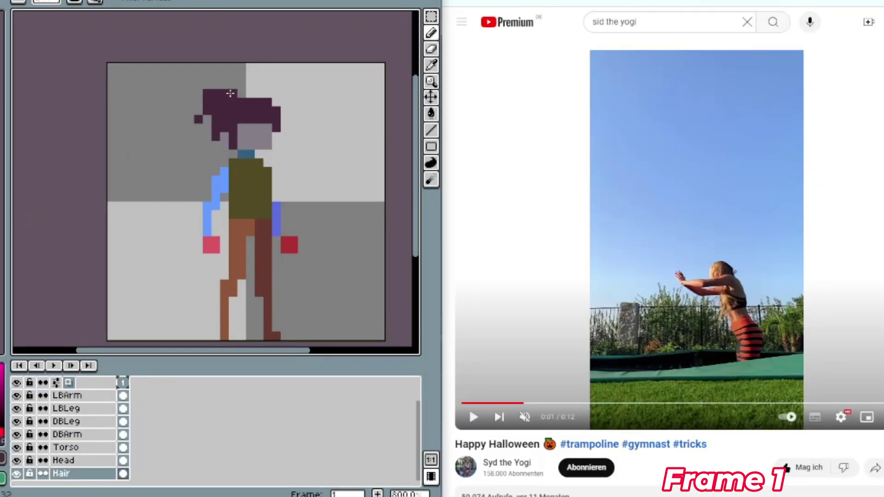
# Step: In Aseprite, trim the torso's front edge by one pixel column and move the torso and hair up one pixel
pyautogui.click(86, 461)
pyautogui.click(78, 448)
pyautogui.moveTo(267, 172); pyautogui.dragTo(267, 214)
pyautogui.press('v')
pyautogui.press('Up')
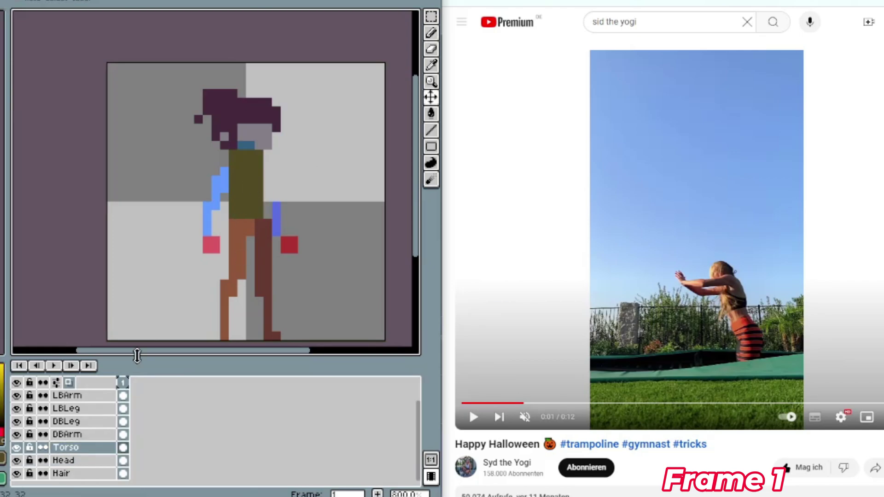
pyautogui.click(78, 474)
pyautogui.press('Up')
# Step: Reorder the layers so that the hair and head sit above the torso, arms and legs
pyautogui.click(70, 468)
pyautogui.moveTo(74, 469)
pyautogui.mouseDown()
pyautogui.moveTo(74, 394)
pyautogui.moveTo(72, 402)
pyautogui.mouseUp()
pyautogui.click(73, 470)
pyautogui.moveTo(73, 467); pyautogui.dragTo(74, 414)
# Step: Redraw the LBLeg leg in frame 1 as a straight standing leg beneath the torso
pyautogui.click(76, 449)
pyautogui.press('e')
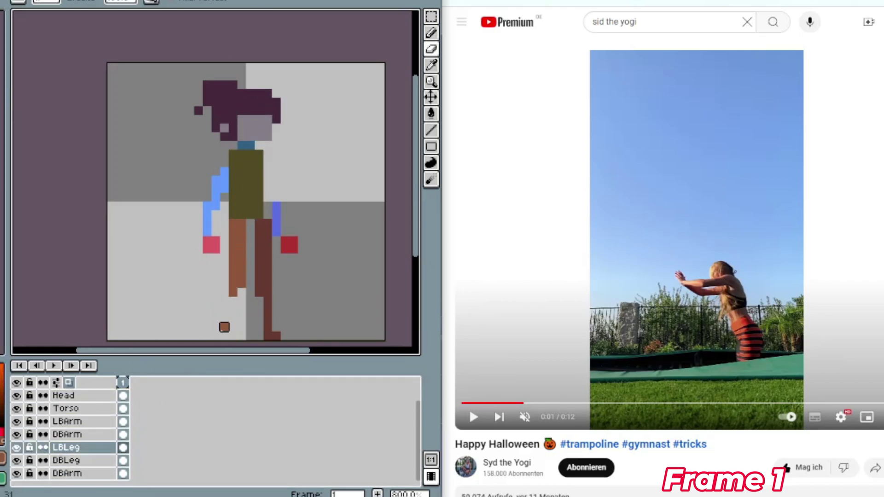
pyautogui.press('b')
pyautogui.moveTo(242, 286); pyautogui.dragTo(242, 320)
# Step: Erase the DBLeg leg in frame 1 and redraw it with the knee bent forward and the foot tucked back
pyautogui.click(73, 461)
pyautogui.keyDown('alt'); pyautogui.click(269, 223); pyautogui.keyUp('alt')
pyautogui.press('e')
pyautogui.moveTo(267, 224); pyautogui.dragTo(272, 328)
pyautogui.press('b')
pyautogui.moveTo(259, 215); pyautogui.dragTo(250, 294)
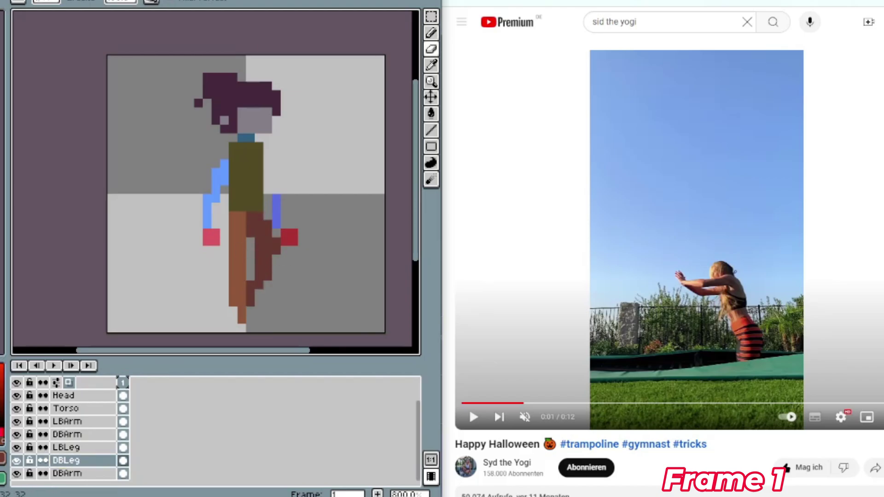
# Step: Raise the LBArm arm about two pixels and reshape it to slant backward from the shoulder to the hand
pyautogui.scroll(1, 82, 407)
pyautogui.click(81, 434)
pyautogui.press('v')
pyautogui.moveTo(224, 184); pyautogui.dragTo(224, 167)
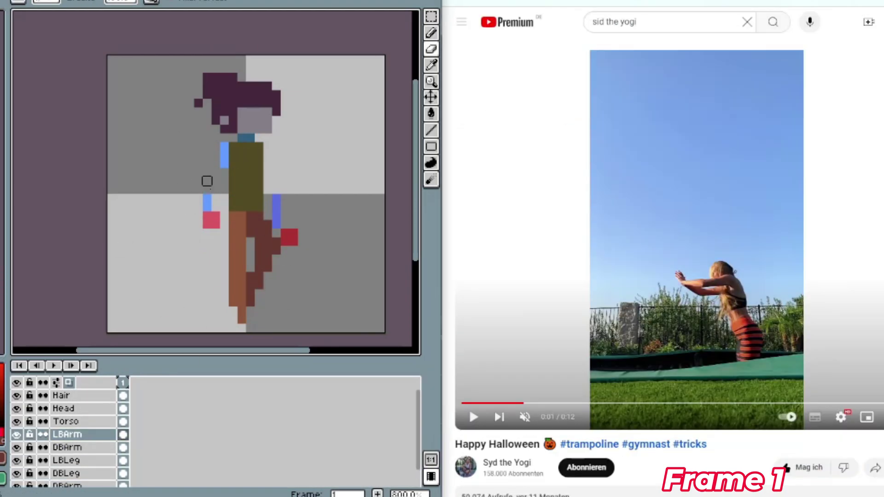
pyautogui.click(198, 215)
# Step: Move the DBArm arm behind the torso so that only its red hand shows at the hip
pyautogui.click(73, 447)
pyautogui.press('v')
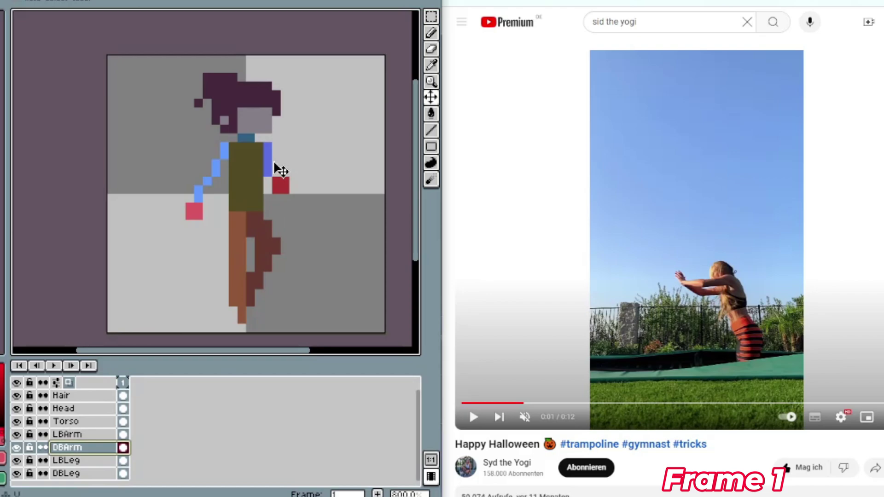
pyautogui.moveTo(278, 172); pyautogui.dragTo(269, 198)
pyautogui.moveTo(304, 142); pyautogui.dragTo(309, 181)
# Step: Thin out the lower hair around the ear and trim the rear edge of the LBLeg lower leg
pyautogui.click(74, 396)
pyautogui.press('e')
pyautogui.click(201, 188)
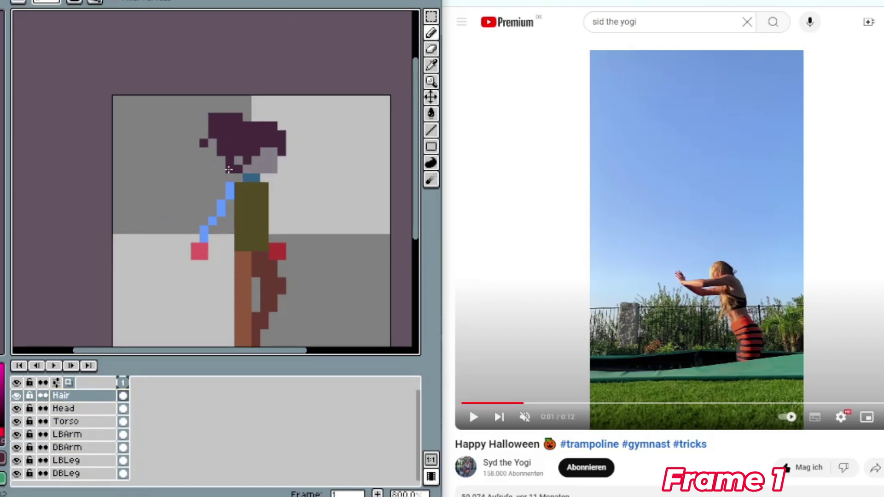
pyautogui.moveTo(247, 277); pyautogui.dragTo(271, 202)
pyautogui.click(67, 460)
pyautogui.moveTo(262, 284); pyautogui.dragTo(262, 250)
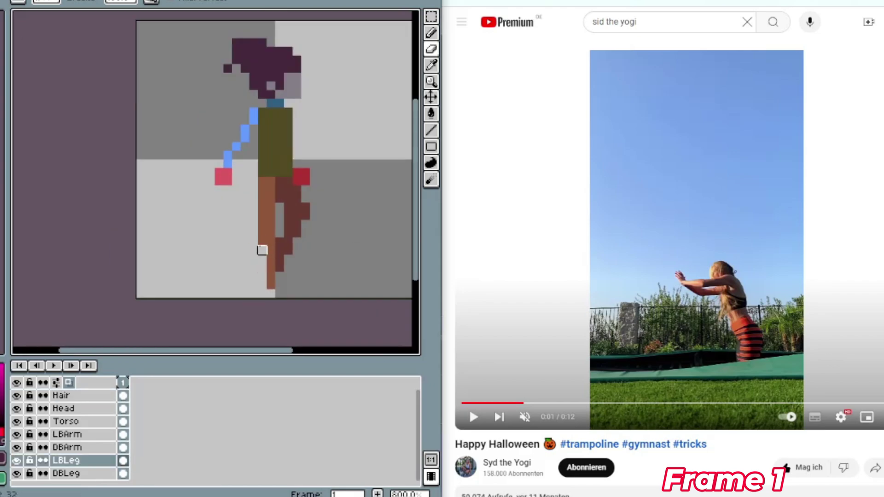
# Step: Clear the LBArm arm from frame 1 and extend the torso's chest forward by one pixel column
pyautogui.hotkey('alt', 'Up')
pyautogui.hotkey('alt', 'Up')
pyautogui.press('Delete')
pyautogui.hotkey('alt', 'Up')
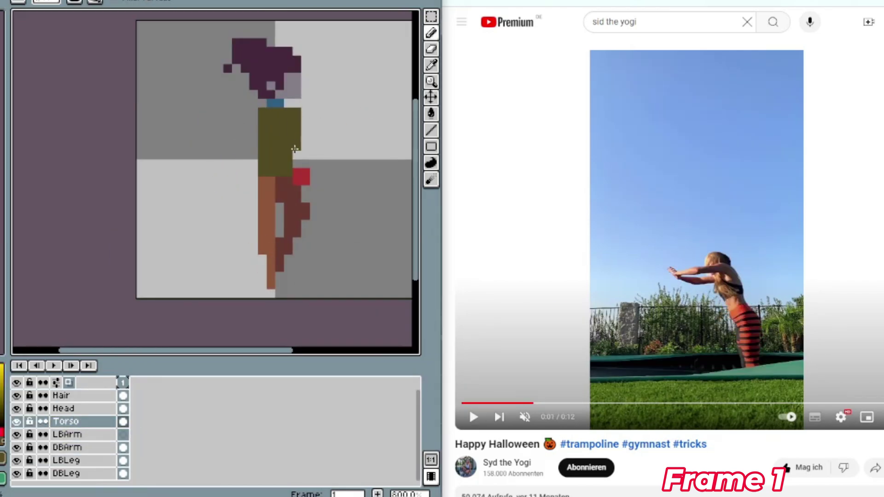
# Step: Move the LBArm layer above Torso and draw a light-blue arm reaching forward from the shoulder
pyautogui.click(64, 435)
pyautogui.moveTo(50, 429); pyautogui.dragTo(52, 417)
pyautogui.press('b')
pyautogui.moveTo(271, 112); pyautogui.dragTo(326, 120)
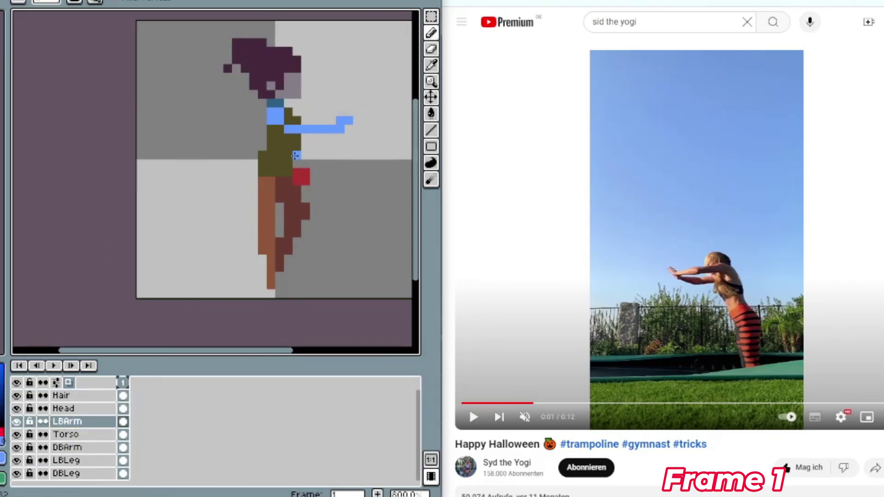
# Step: Erase the old DBArm hand and finish both arms in frame 1 reaching forward with red and pink hands
pyautogui.click(67, 448)
pyautogui.press('e')
pyautogui.moveTo(298, 173); pyautogui.dragTo(306, 181)
pyautogui.press('b')
pyautogui.click(68, 422)
pyautogui.press('e')
pyautogui.moveTo(305, 147)
pyautogui.mouseDown()
pyautogui.moveTo(323, 137)
pyautogui.moveTo(306, 147)
pyautogui.mouseUp()
pyautogui.click(67, 448)
pyautogui.press('e')
pyautogui.press('b')
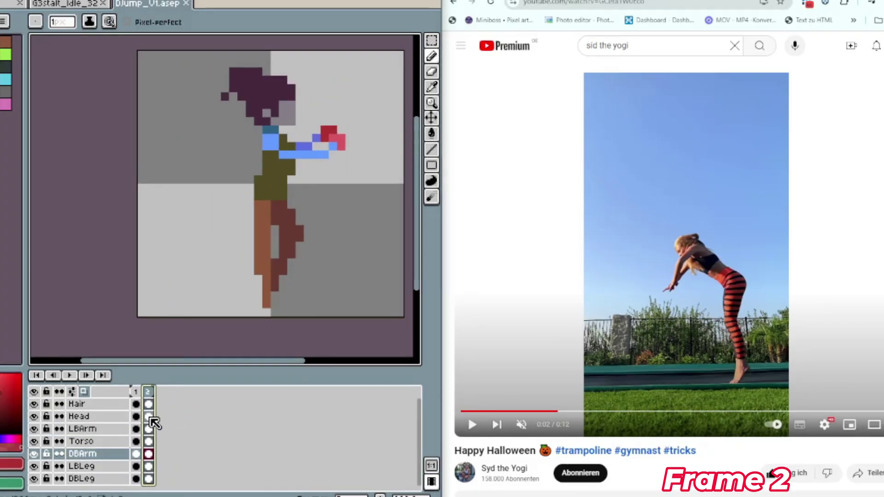
# Step: In frame 2, shift the torso back about three pixels and reshape it into a forward lean with a blue neck
pyautogui.click(150, 418)
pyautogui.keyDown('ctrl'); pyautogui.click(269, 191); pyautogui.keyUp('ctrl')
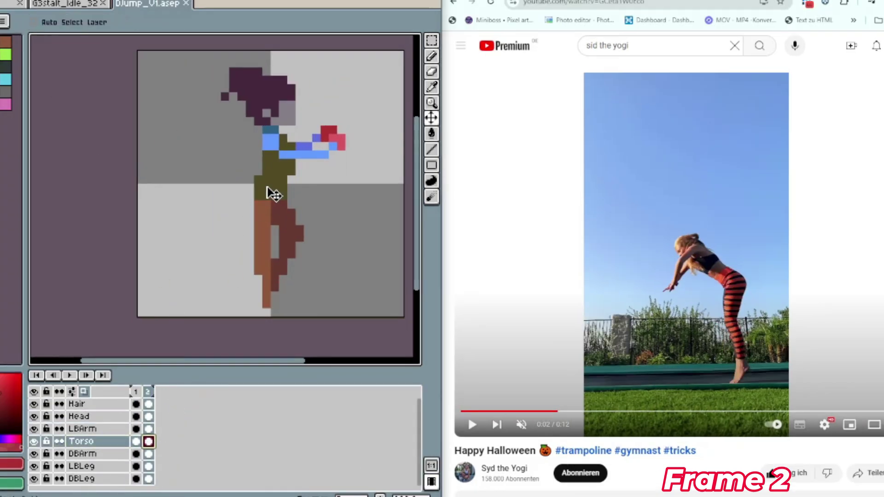
pyautogui.moveTo(270, 191); pyautogui.dragTo(246, 189)
pyautogui.keyDown('alt'); pyautogui.click(258, 182); pyautogui.keyUp('alt')
pyautogui.moveTo(275, 163); pyautogui.dragTo(292, 146)
pyautogui.press('e')
pyautogui.moveTo(242, 155); pyautogui.dragTo(258, 138)
pyautogui.keyDown('alt'); pyautogui.click(246, 130); pyautogui.keyUp('alt')
pyautogui.press('b')
pyautogui.click(283, 139)
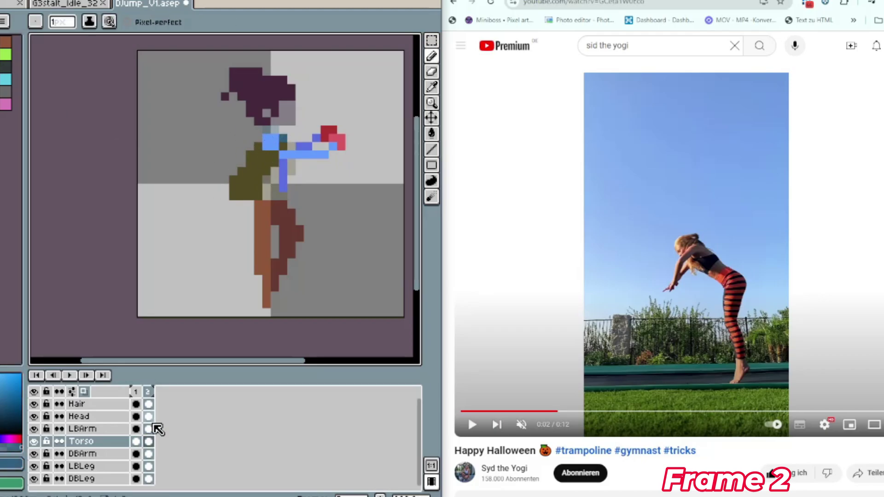
# Step: Move the head and hair in frame 2 about one pixel forward and one pixel down
pyautogui.click(148, 417)
pyautogui.press('v')
pyautogui.click(136, 417)
pyautogui.click(148, 404)
pyautogui.moveTo(134, 132); pyautogui.dragTo(143, 140)
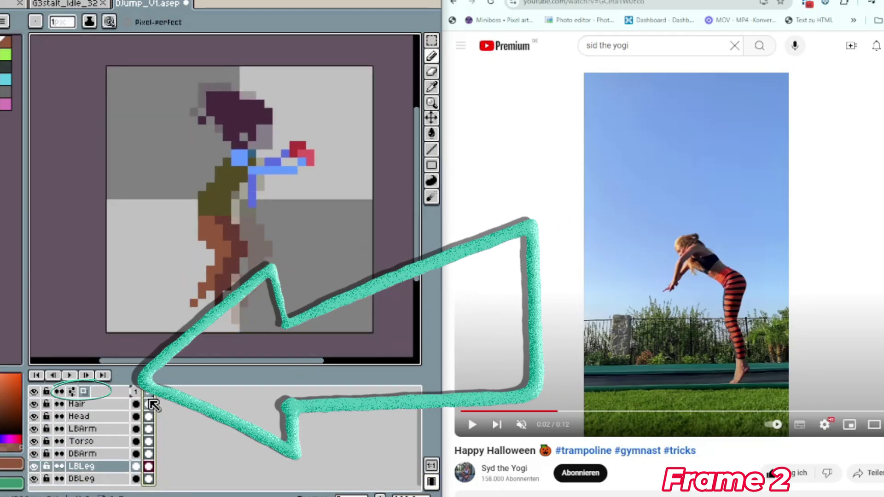
# Step: Redraw the LBArm arm in frame 2 lower, bent forward at the elbow with a pink hand
pyautogui.click(149, 428)
pyautogui.scroll(1, 274, 254)
pyautogui.press('e')
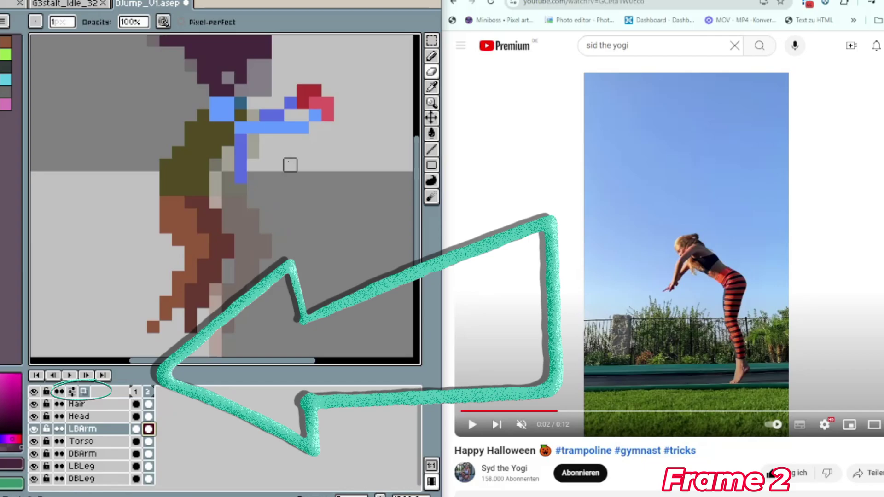
pyautogui.keyDown('alt'); pyautogui.click(228, 116); pyautogui.keyUp('alt')
pyautogui.press('b')
pyautogui.moveTo(322, 109)
pyautogui.mouseDown()
pyautogui.moveTo(253, 128)
pyautogui.moveTo(340, 165)
pyautogui.moveTo(240, 128)
pyautogui.moveTo(303, 178)
pyautogui.moveTo(290, 190)
pyautogui.mouseUp()
pyautogui.press('e')
pyautogui.press('b')
pyautogui.press('e')
# Step: Erase the outstretched DBArm arm in frame 2 and redraw it bent lower in front of the chest
pyautogui.click(148, 454)
pyautogui.press('e')
pyautogui.moveTo(240, 178); pyautogui.dragTo(265, 115)
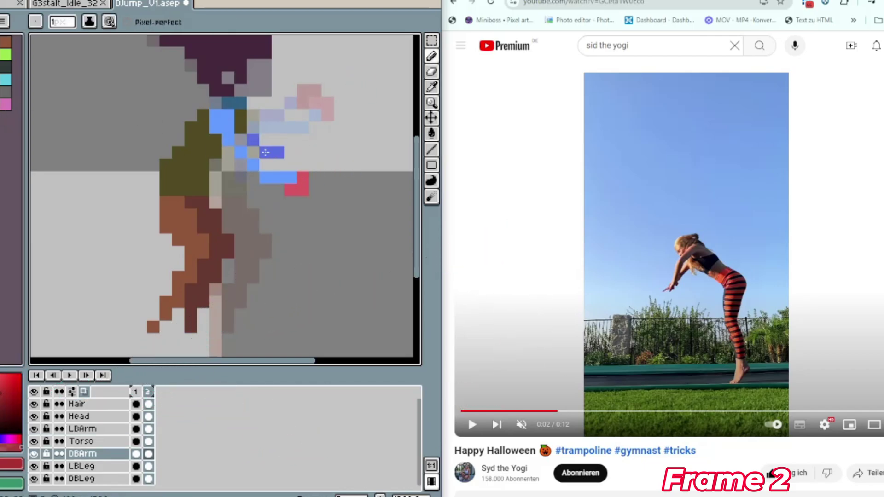
pyautogui.hotkey('alt', 'Up')
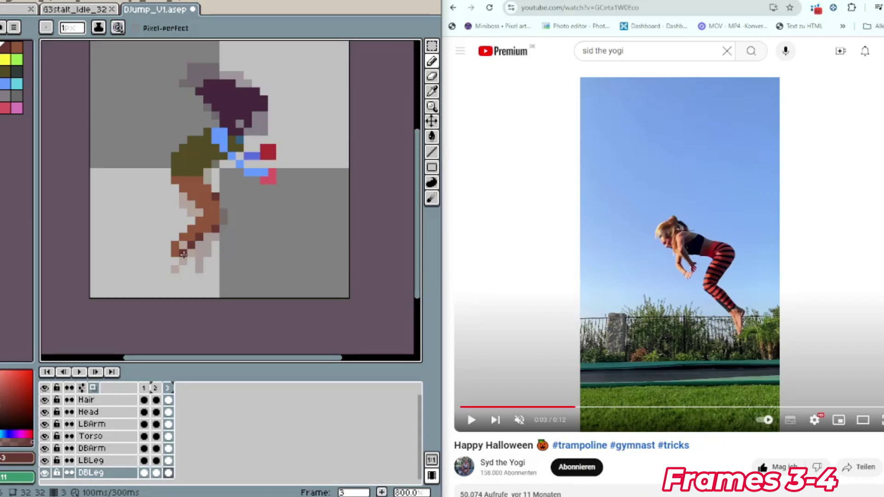
# Step: Reshape the lower part of the DBLeg leg in frame 3 and play back the animation
pyautogui.moveTo(207, 237); pyautogui.dragTo(192, 253)
pyautogui.press('e')
pyautogui.moveTo(191, 245); pyautogui.dragTo(184, 253)
pyautogui.click(81, 372)
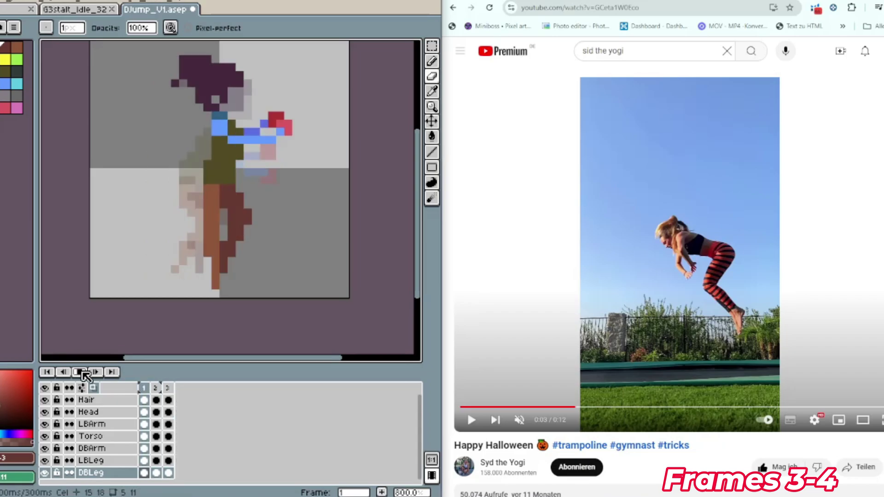
pyautogui.click(83, 372)
# Step: Add a fourth frame for the tucked pose in the reference video and reposition its torso
pyautogui.hotkey('alt', 'n')
pyautogui.click(680, 253)
pyautogui.click(181, 436)
pyautogui.press('v')
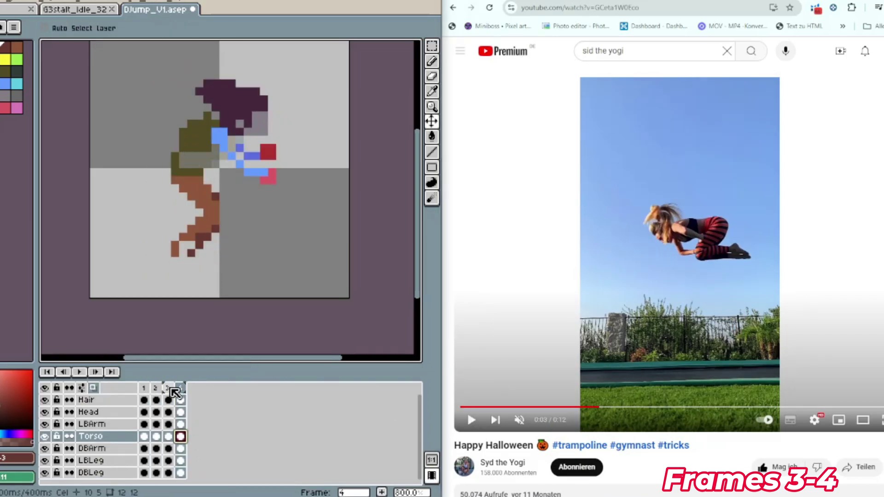
# Step: Return to frame 3, rewind the reference video to the matching pose and rework the LBArm arm in light blue
pyautogui.click(156, 388)
pyautogui.click(574, 407)
pyautogui.click(167, 388)
pyautogui.scroll(-1, 183, 448)
pyautogui.scroll(1, 183, 448)
pyautogui.press('b')
pyautogui.click(3, 82)
pyautogui.press('e')
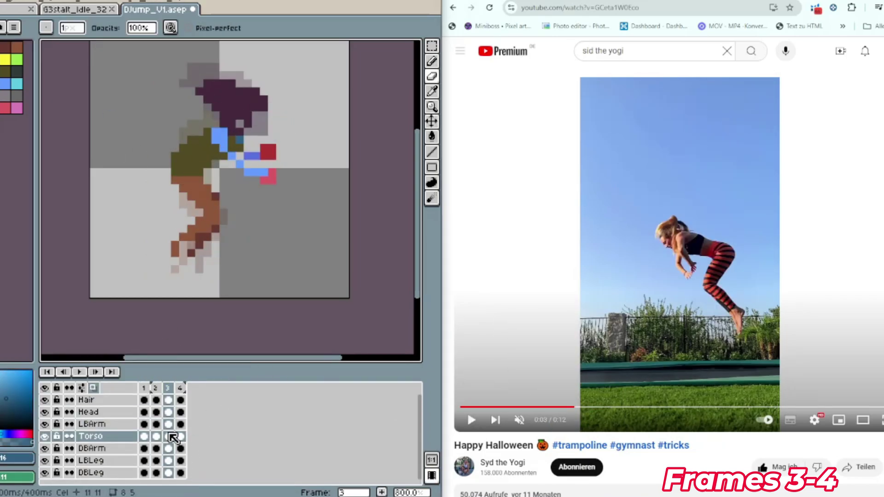
pyautogui.click(169, 424)
pyautogui.press('b')
pyautogui.press('e')
pyautogui.click(5, 108)
# Step: Redraw the DBArm arm in frame 3 pointing diagonally down, checking its position against frame 2
pyautogui.click(181, 449)
pyautogui.press('e')
pyautogui.click(167, 388)
pyautogui.click(156, 389)
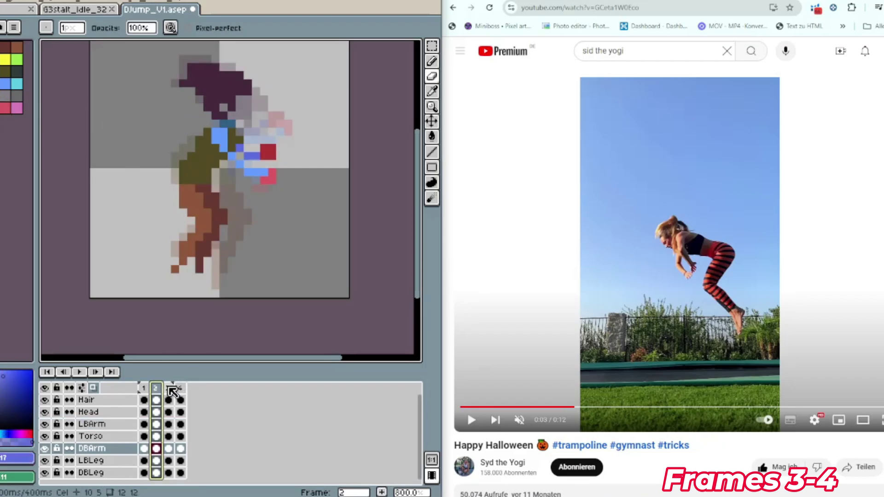
pyautogui.click(168, 388)
pyautogui.press('b')
pyautogui.click(256, 167)
# Step: Touch up both arms in frame 3 so that they slant down with their hands close together
pyautogui.click(123, 424)
pyautogui.press('e')
pyautogui.click(4, 84)
pyautogui.press('e')
pyautogui.press('Down')
pyautogui.press('Down')
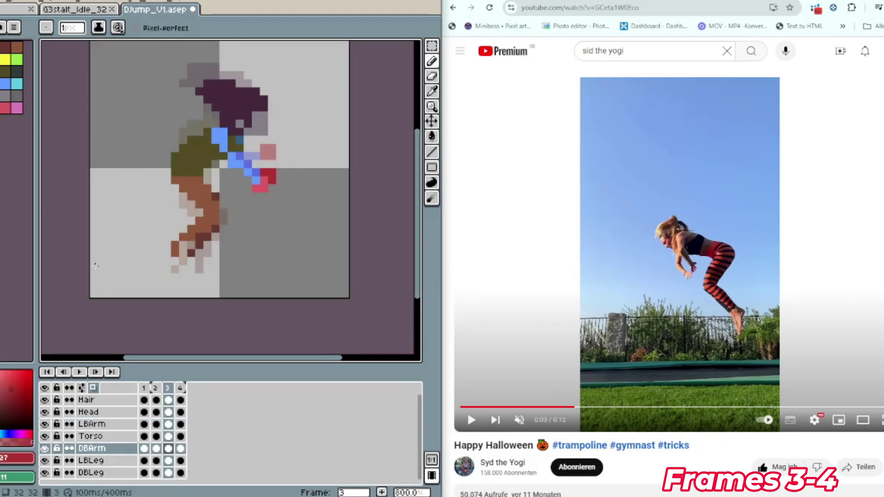
# Step: Trim the back edge of the torso in frame 3 on the Torso layer
pyautogui.press('Right')
pyautogui.click(3, 71)
pyautogui.click(168, 436)
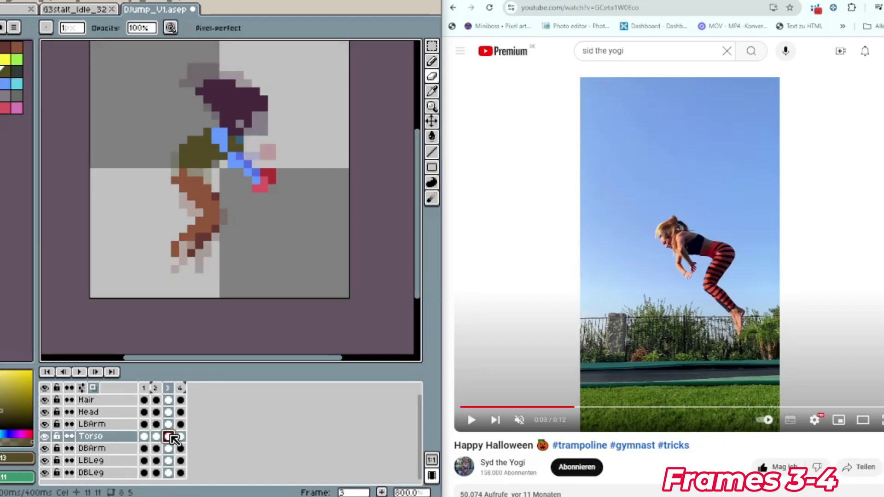
# Step: Advance the reference video to the tucked pose and rework the torso in frame 4 to lie horizontally
pyautogui.click(180, 389)
pyautogui.click(180, 436)
pyautogui.click(609, 407)
pyautogui.press('v')
pyautogui.moveTo(178, 170); pyautogui.dragTo(180, 154)
pyautogui.press('e')
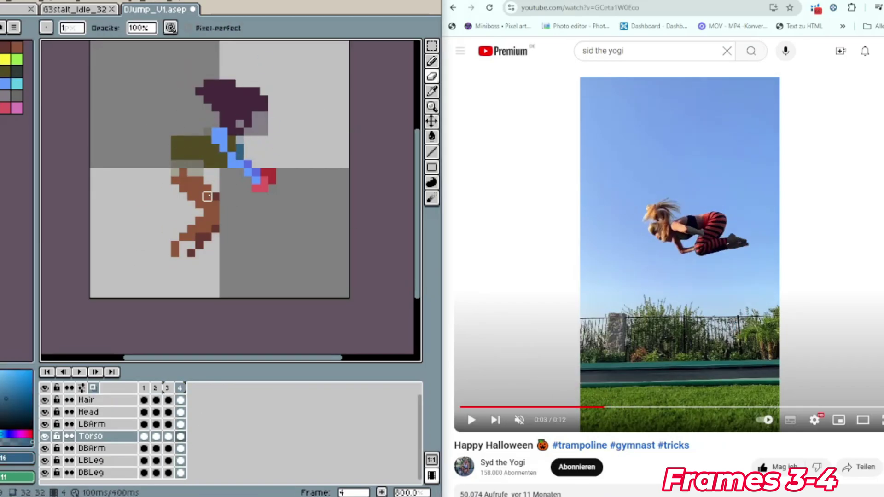
# Step: Clear the LBLeg leg in frame 4 and redraw it in brown, folded under the torso
pyautogui.click(181, 461)
pyautogui.press('Delete')
pyautogui.click(16, 47)
pyautogui.press('b')
pyautogui.moveTo(175, 165); pyautogui.dragTo(178, 191)
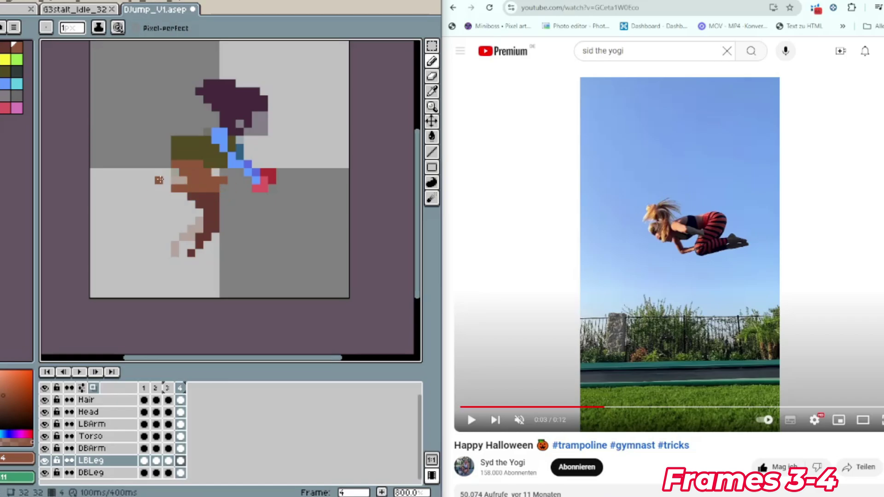
# Step: Clear the DBLeg leg in frame 4 and redraw it in dark brown, folded beneath the other leg
pyautogui.click(181, 473)
pyautogui.press('Delete')
pyautogui.press('e')
pyautogui.click(4, 47)
pyautogui.press('b')
pyautogui.moveTo(159, 204); pyautogui.dragTo(207, 196)
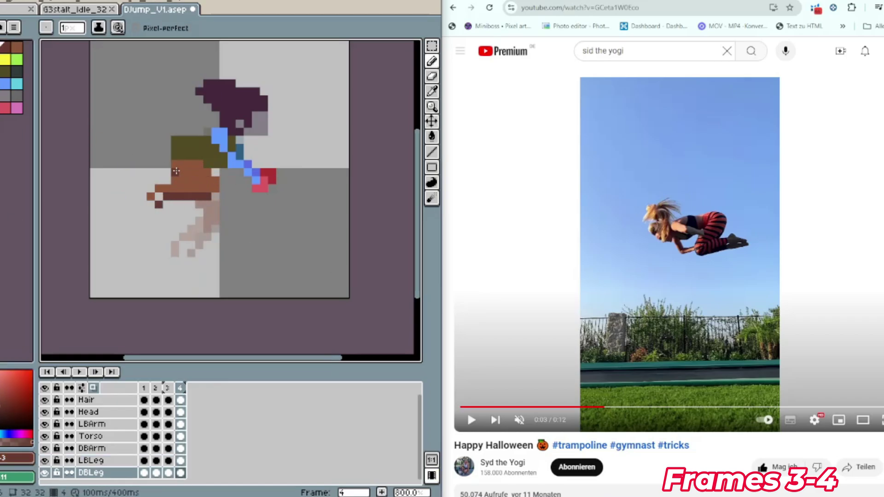
# Step: Rework the grey head in frame 4 lower and further forward, comparing it with frame 3
pyautogui.moveTo(259, 123)
pyautogui.mouseDown()
pyautogui.moveTo(270, 149)
pyautogui.moveTo(263, 158)
pyautogui.moveTo(272, 140)
pyautogui.mouseUp()
pyautogui.keyDown('alt'); pyautogui.click(259, 149); pyautogui.keyUp('alt')
pyautogui.press('e')
pyautogui.hotkey('ctrl', 'z')
pyautogui.press('Left')
pyautogui.press('Right')
pyautogui.click(319, 133)
pyautogui.click(7, 95)
pyautogui.press('b')
# Step: Clear the hair in frame 4 and redraw it in dark purple around the lowered head
pyautogui.click(180, 400)
pyautogui.moveTo(251, 104); pyautogui.dragTo(267, 128)
pyautogui.press('e')
pyautogui.moveTo(231, 111); pyautogui.dragTo(280, 124)
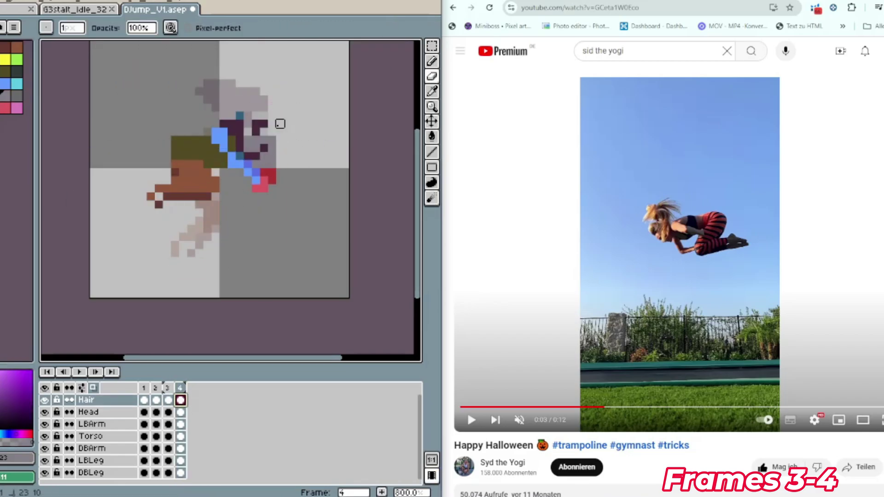
pyautogui.press('Delete')
pyautogui.press('b')
pyautogui.click(0, 47)
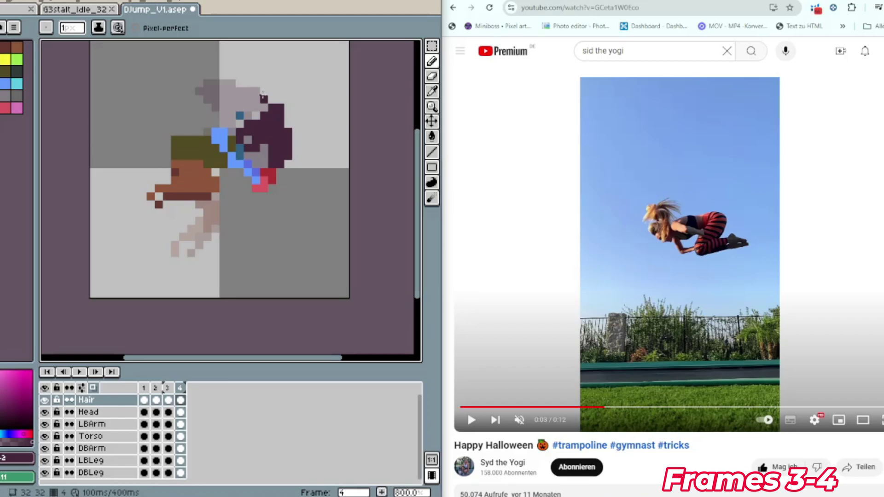
pyautogui.click(256, 99)
# Step: Erase the old LBArm arm in frame 4 and touch up the olive torso behind it
pyautogui.click(181, 425)
pyautogui.moveTo(222, 150); pyautogui.dragTo(272, 194)
pyautogui.click(181, 437)
pyautogui.click(3, 71)
pyautogui.press('e')
# Step: Redraw the LBArm arm in frame 4 in light blue, bent back toward the legs with a pink hand
pyautogui.click(180, 425)
pyautogui.click(4, 84)
pyautogui.press('b')
pyautogui.moveTo(232, 156); pyautogui.dragTo(215, 180)
pyautogui.click(4, 108)
pyautogui.moveTo(215, 188)
pyautogui.mouseDown()
pyautogui.moveTo(207, 181)
pyautogui.moveTo(272, 180)
pyautogui.mouseUp()
pyautogui.press('e')
pyautogui.click(4, 84)
pyautogui.press('b')
pyautogui.press('e')
pyautogui.click(231, 172)
# Step: Remove the DBArm arm from frame 4 and touch up the grey head
pyautogui.click(180, 449)
pyautogui.click(180, 412)
pyautogui.click(4, 96)
pyautogui.press('b')
pyautogui.press('e')
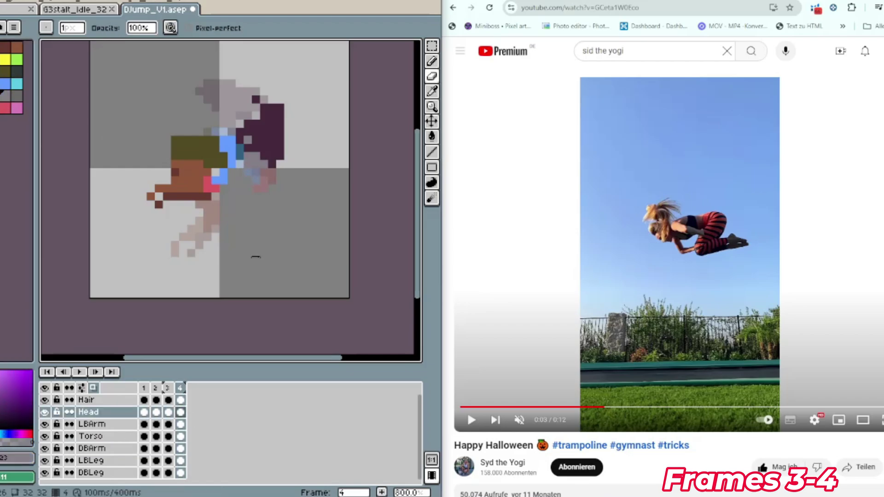
pyautogui.hotkey('ctrl', 'z')
# Step: Extend the LBLeg leg in frame 4 further backward in brown
pyautogui.click(17, 48)
pyautogui.click(180, 460)
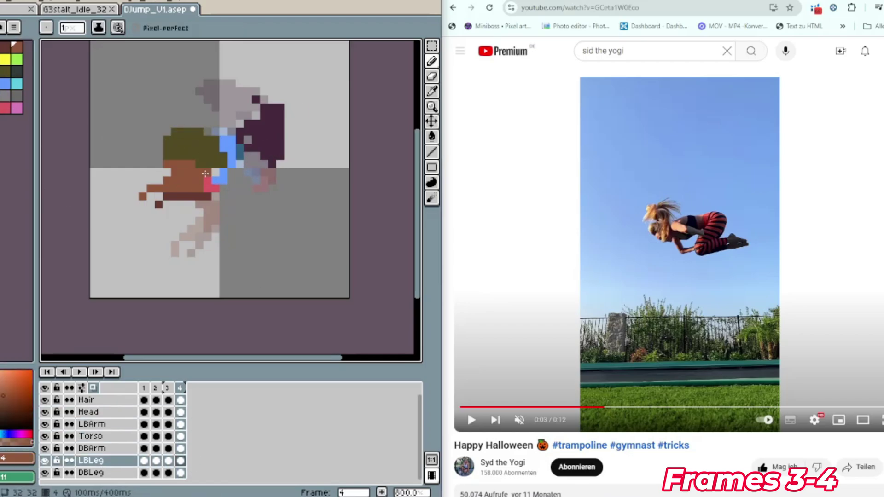
pyautogui.click(179, 449)
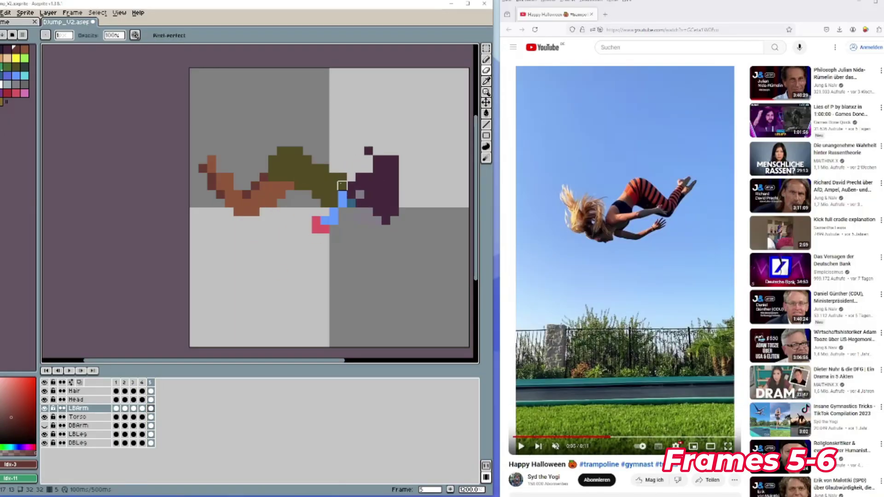
# Step: Redraw the LBArm arm in frame 5 in light blue with a pink hand, stretched back toward the legs
pyautogui.click(289, 203)
pyautogui.press('b')
pyautogui.click(17, 93)
pyautogui.moveTo(281, 203)
pyautogui.mouseDown()
pyautogui.moveTo(219, 166)
pyautogui.moveTo(298, 212)
pyautogui.mouseUp()
pyautogui.click(7, 75)
# Step: Show the DBArm layer, draw the far arm in frame 5 in blue with a red hand, and play the animation
pyautogui.click(45, 426)
pyautogui.click(78, 426)
pyautogui.click(8, 93)
pyautogui.click(69, 371)
# Step: Add frame 6 after frame 5 and advance the reference video to the pose with both legs extended
pyautogui.click(150, 383)
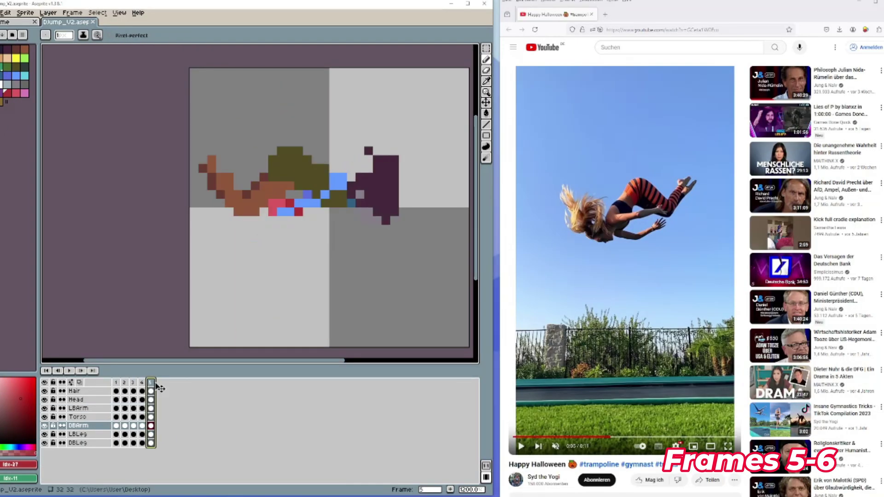
pyautogui.hotkey('alt', 'n')
pyautogui.click(625, 261)
pyautogui.click(624, 260)
# Step: Reshape the torso in frame 6 to slope down toward the shoulders and move the head one pixel down and back
pyautogui.keyDown('ctrl'); pyautogui.click(286, 148); pyautogui.keyUp('ctrl')
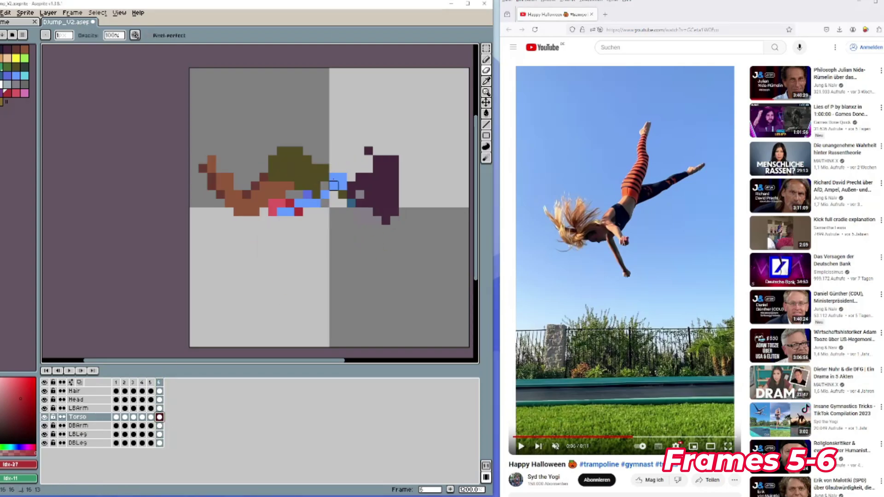
pyautogui.keyDown('alt'); pyautogui.click(320, 183); pyautogui.keyUp('alt')
pyautogui.moveTo(377, 219); pyautogui.dragTo(368, 228)
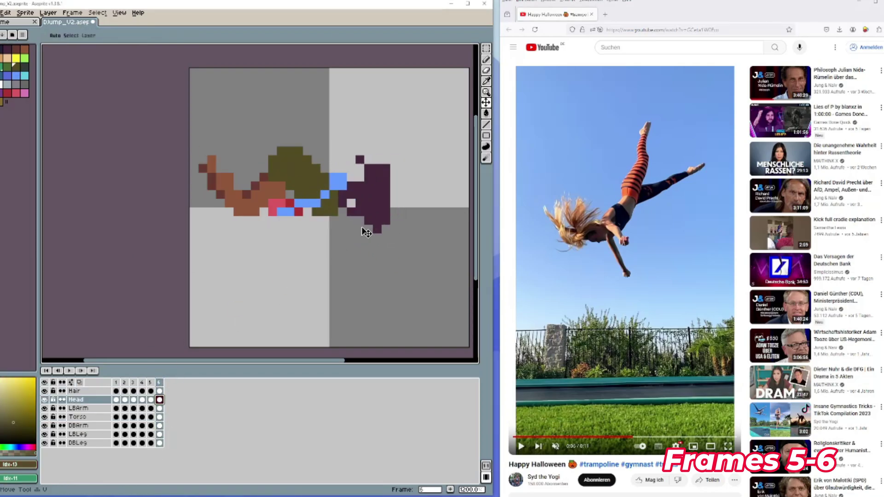
pyautogui.keyDown('ctrl'); pyautogui.click(330, 210); pyautogui.keyUp('ctrl')
pyautogui.click(1, 76)
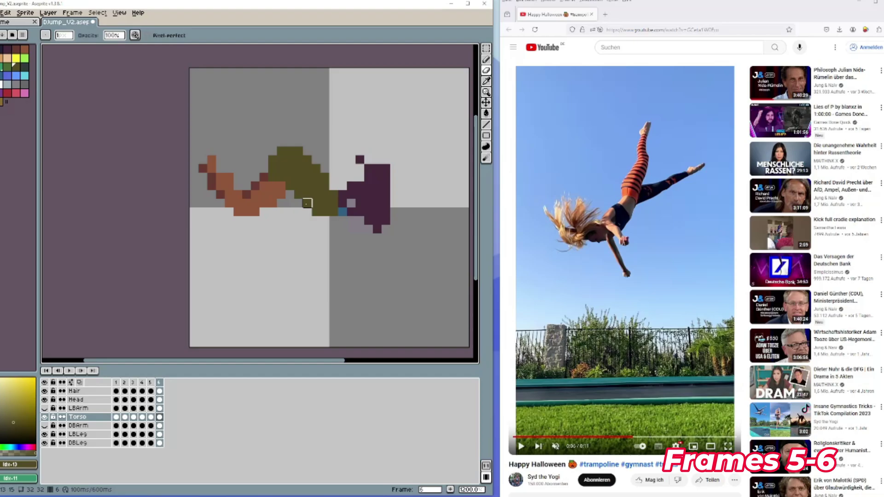
# Step: Adjust the hair tuft in frame 6, comparing it with frame 5
pyautogui.click(150, 383)
pyautogui.keyDown('ctrl'); pyautogui.click(373, 185); pyautogui.keyUp('ctrl')
pyautogui.keyDown('alt'); pyautogui.click(373, 184); pyautogui.keyUp('alt')
pyautogui.click(159, 383)
pyautogui.click(368, 160)
pyautogui.click(360, 160)
pyautogui.click(151, 382)
pyautogui.click(158, 383)
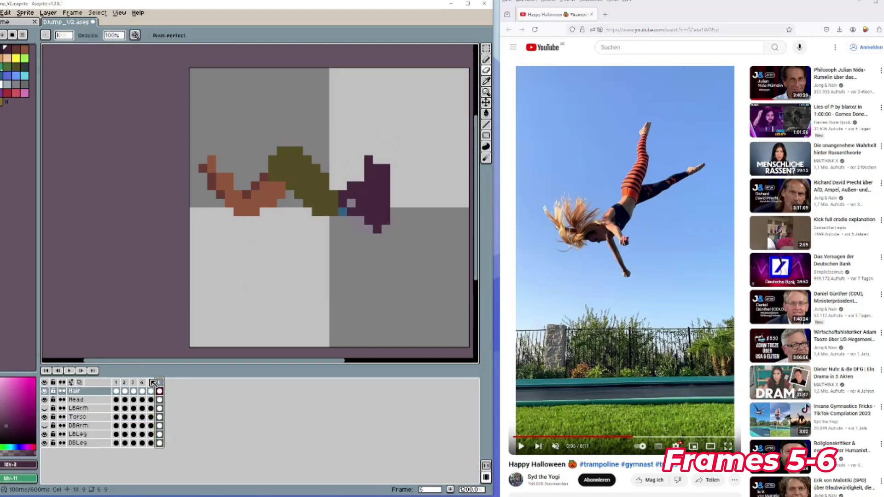
# Step: Clear the LBLeg leg in frame 6 and step through the frames to check the motion
pyautogui.click(159, 434)
pyautogui.press('Delete')
pyautogui.keyDown('alt'); pyautogui.click(255, 186); pyautogui.keyUp('alt')
pyautogui.press('Right')
pyautogui.press('Right')
pyautogui.press('Right')
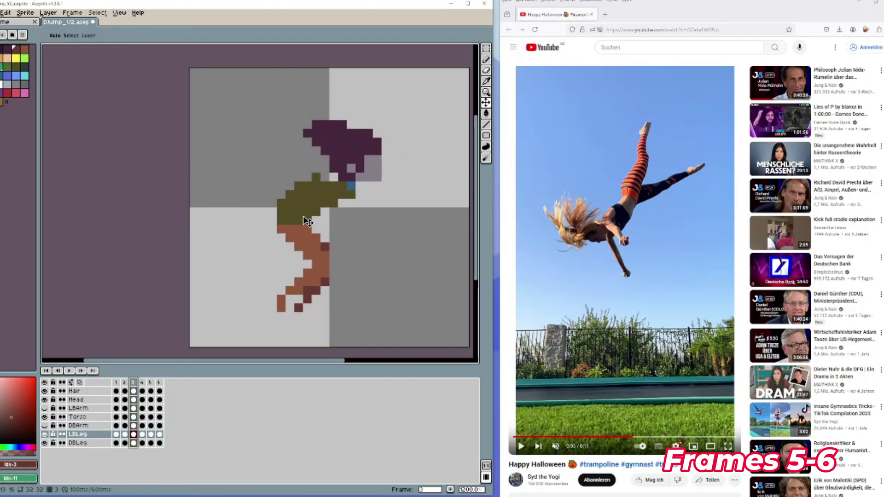
pyautogui.press('Right')
pyautogui.press('Right')
pyautogui.press('Right')
pyautogui.press('Left')
# Step: Touch up the torso's hip in frame 6 and redraw the LBLeg leg in brown, kicking upward
pyautogui.click(159, 417)
pyautogui.keyDown('alt'); pyautogui.click(291, 168); pyautogui.keyUp('alt')
pyautogui.moveTo(281, 151); pyautogui.dragTo(298, 151)
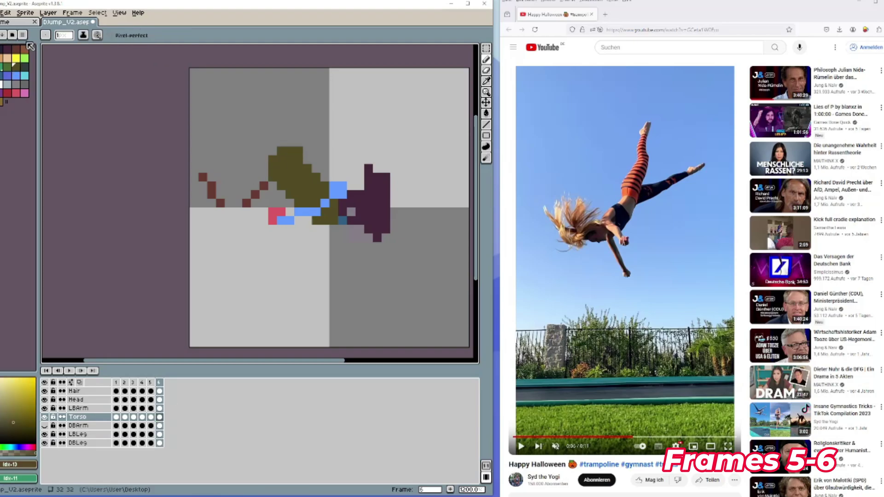
pyautogui.click(25, 49)
pyautogui.click(159, 434)
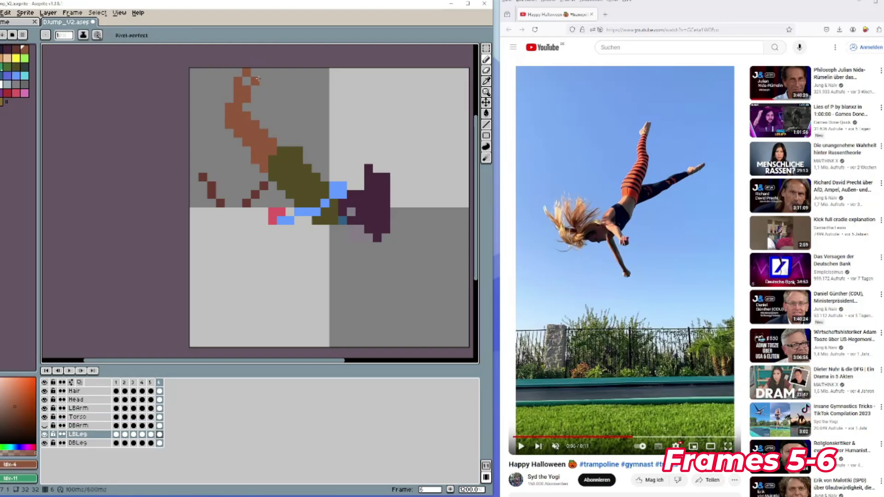
# Step: Trim the torso's hip corner in frame 6 and touch up the foot end of the LBLeg leg
pyautogui.click(159, 418)
pyautogui.rightClick(281, 151)
pyautogui.rightClick(273, 160)
pyautogui.click(159, 434)
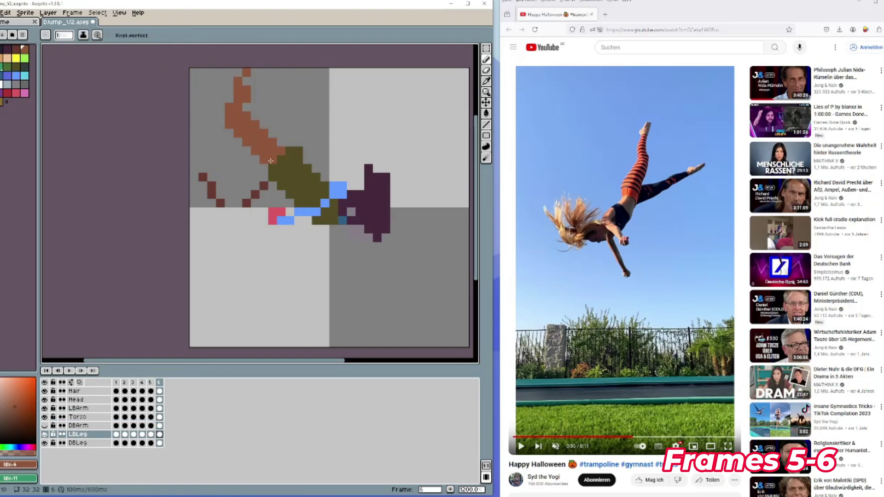
pyautogui.moveTo(220, 83); pyautogui.dragTo(229, 73)
# Step: Erase the old DBLeg leg from frame 6
pyautogui.press('e')
pyautogui.click(160, 443)
pyautogui.moveTo(202, 177); pyautogui.dragTo(264, 186)
# Step: Shift the character sideways toward the canvas centre from frame 3 onward, stepping through the frames to compare positions
pyautogui.press('Left')
pyautogui.press('Left')
pyautogui.press('Left')
pyautogui.press('Left')
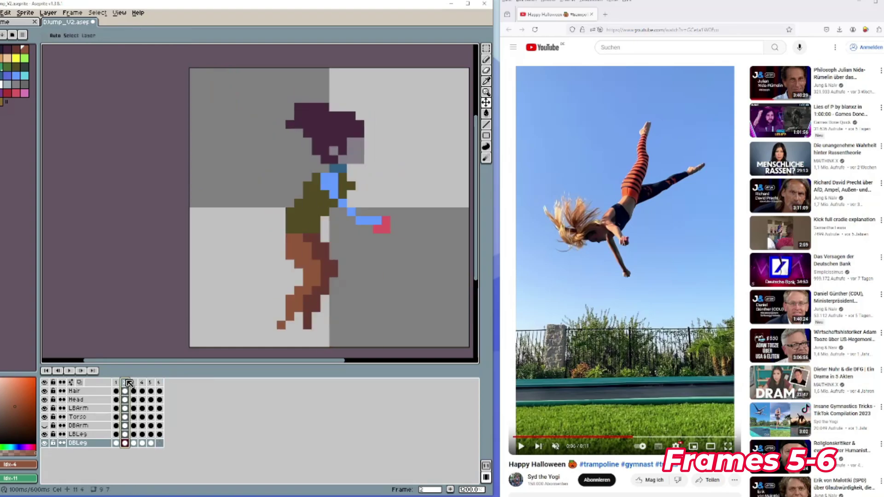
pyautogui.click(133, 383)
pyautogui.moveTo(306, 212); pyautogui.dragTo(315, 212)
pyautogui.press('Right')
pyautogui.press('Right')
pyautogui.press('Right')
pyautogui.press('Left')
pyautogui.press('Right')
pyautogui.press('Left')
pyautogui.press('Right')
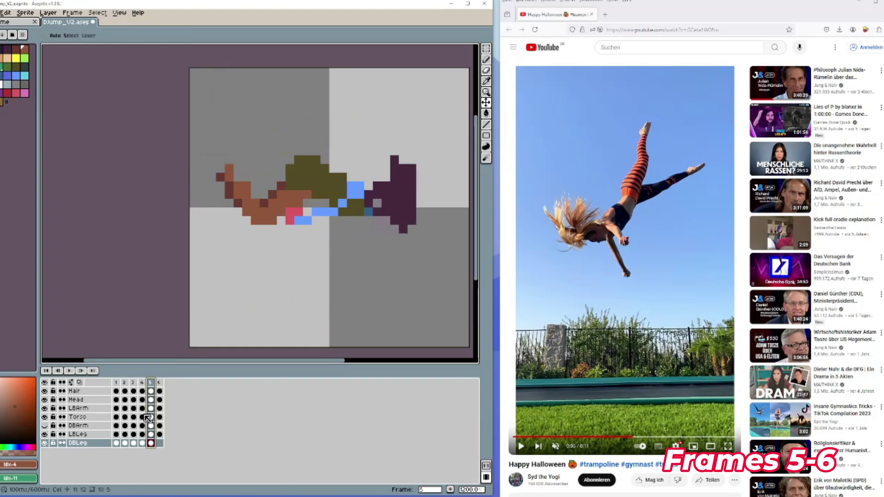
# Step: Rework the LBLeg leg in frame 6 into a straighter diagonal extending up and back from the hip
pyautogui.click(159, 434)
pyautogui.press('e')
pyautogui.moveTo(246, 81); pyautogui.dragTo(237, 81)
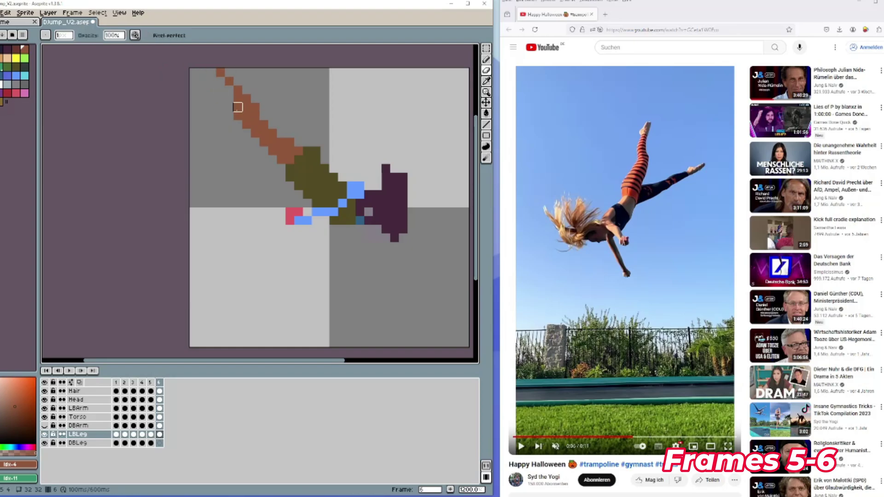
pyautogui.press('b')
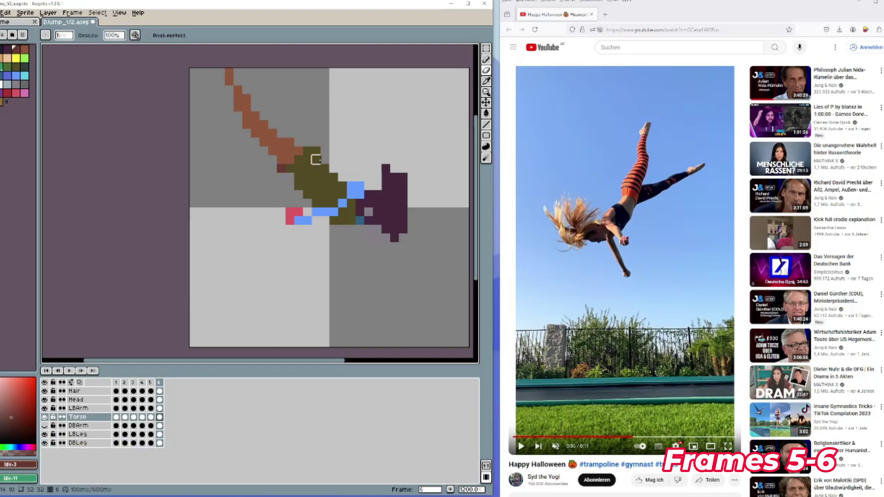
# Step: Draw the DBLeg leg in frame 6 in dark brown, stretched back from the hip below the other leg
pyautogui.click(159, 443)
pyautogui.press('b')
pyautogui.keyDown('alt'); pyautogui.click(282, 168); pyautogui.keyUp('alt')
pyautogui.moveTo(273, 168); pyautogui.dragTo(193, 124)
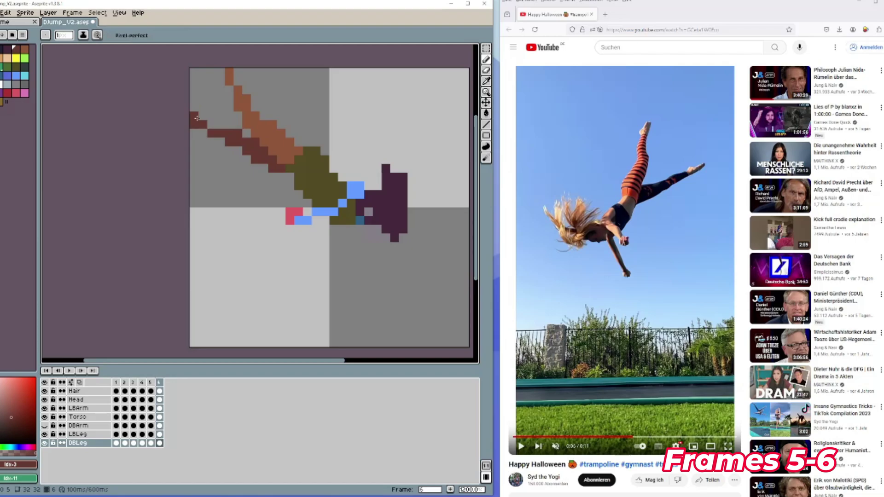
# Step: Step through the animation and shift the character in frame 6 forward by one pixel
pyautogui.press('Right')
pyautogui.press('Right')
pyautogui.press('Right')
pyautogui.press('Right')
pyautogui.press('Right')
pyautogui.press('Right')
pyautogui.click(159, 383)
pyautogui.press('v')
pyautogui.moveTo(330, 181); pyautogui.dragTo(338, 181)
# Step: Refine the lower part and foot of the LBLeg leg in frame 6 in brown
pyautogui.click(159, 435)
pyautogui.press('e')
pyautogui.press('b')
pyautogui.moveTo(238, 73)
pyautogui.mouseDown()
pyautogui.moveTo(247, 89)
pyautogui.moveTo(212, 72)
pyautogui.mouseUp()
pyautogui.click(25, 50)
pyautogui.press('e')
pyautogui.click(229, 81)
# Step: Touch up the underside of the DBLeg leg in frame 6 in dark brown
pyautogui.press('b')
pyautogui.keyDown('alt'); pyautogui.click(237, 134); pyautogui.keyUp('alt')
pyautogui.click(159, 443)
pyautogui.moveTo(220, 125); pyautogui.dragTo(229, 125)
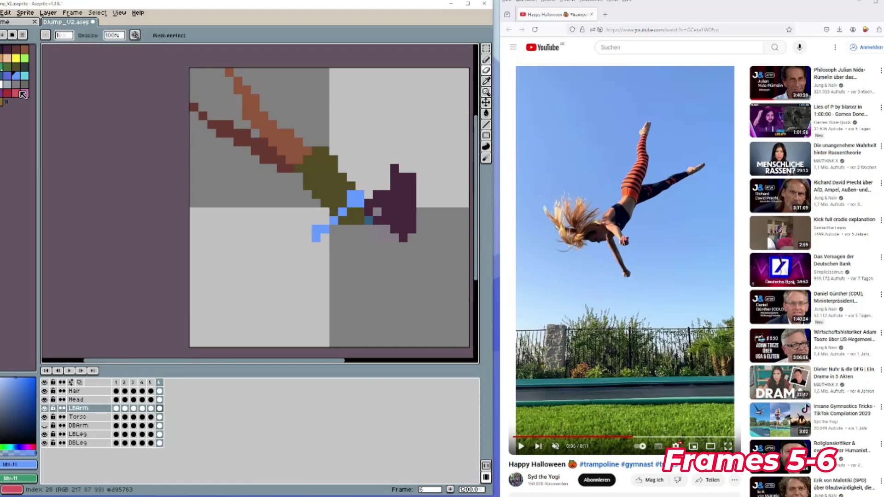
# Step: Draw the pink hand of the LBArm arm in frame 6
pyautogui.click(19, 92)
pyautogui.press('b')
pyautogui.moveTo(316, 238)
pyautogui.mouseDown()
pyautogui.moveTo(308, 247)
pyautogui.moveTo(343, 264)
pyautogui.mouseUp()
# Step: Show the DBArm layer, redraw the far arm in frame 6 in blue, and play the animation
pyautogui.click(160, 426)
pyautogui.click(44, 426)
pyautogui.press('b')
pyautogui.click(70, 371)
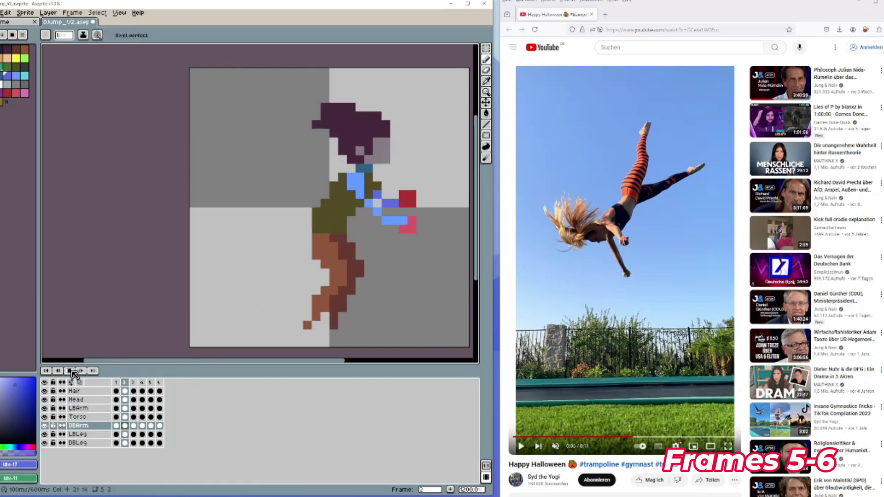
# Step: Extend the foot of the LBLeg leg in frame 6 with brown pixels
pyautogui.click(24, 50)
pyautogui.click(159, 435)
pyautogui.click(220, 73)
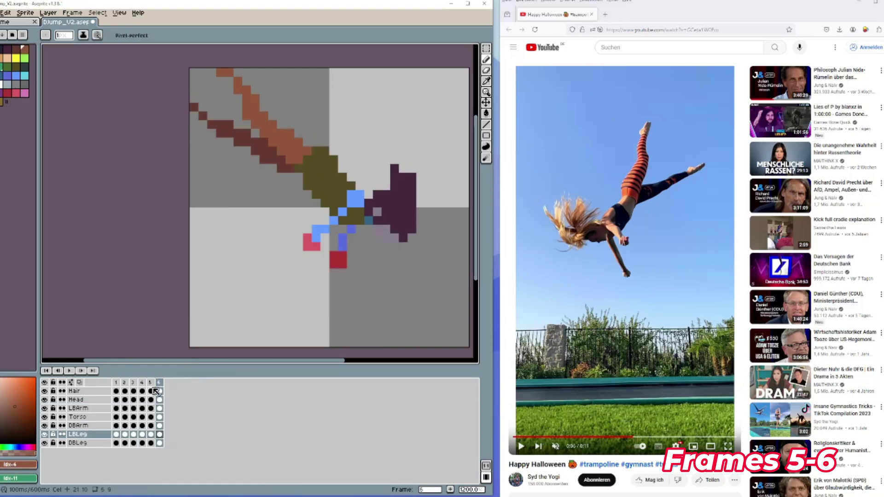
# Step: Add frame 7 to the animation and advance the reference video to the next pose
pyautogui.hotkey('alt', 'n')
pyautogui.press('e')
pyautogui.click(168, 417)
pyautogui.click(168, 382)
pyautogui.click(521, 446)
pyautogui.click(521, 446)
# Step: Compare the poses frame by frame and move the whole character in frame 6 down one pixel
pyautogui.click(115, 382)
pyautogui.click(133, 383)
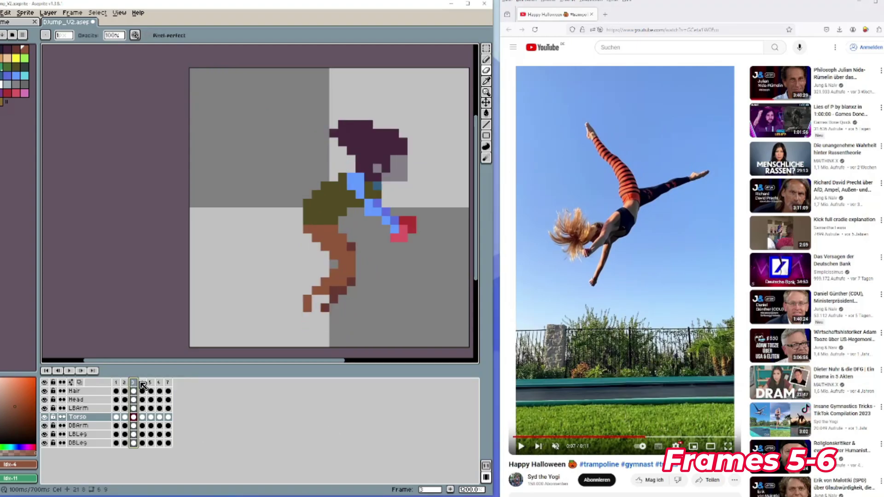
pyautogui.click(150, 382)
pyautogui.click(142, 382)
pyautogui.click(151, 383)
pyautogui.click(142, 383)
pyautogui.click(151, 383)
pyautogui.press('v')
pyautogui.click(142, 383)
pyautogui.click(159, 383)
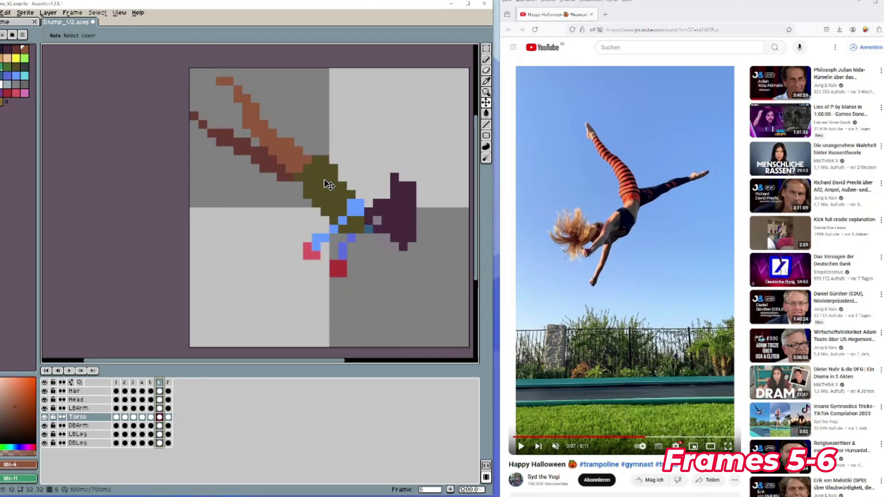
# Step: Play the animation and enlarge the canvas to 40 × 40 pixels
pyautogui.click(70, 371)
pyautogui.click(168, 391)
pyautogui.hotkey('alt', 'c')
pyautogui.click(69, 370)
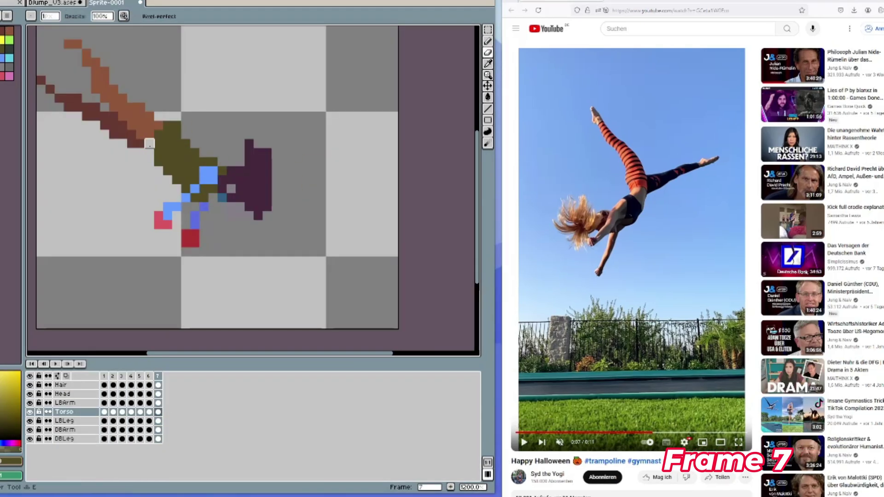
# Step: Copy the Head and Hair cels from frame 1 to frame 7 and move them to the character's neck
pyautogui.click(105, 394)
pyautogui.moveTo(108, 394); pyautogui.dragTo(162, 394)
pyautogui.click(104, 385)
pyautogui.moveTo(109, 387); pyautogui.dragTo(163, 386)
pyautogui.press('v')
pyautogui.moveTo(214, 97); pyautogui.dragTo(250, 151)
# Step: Reshape the torso in frame 7 in olive and touch up the neck in teal
pyautogui.click(158, 394)
pyautogui.click(187, 180)
pyautogui.click(222, 189)
pyautogui.press('e')
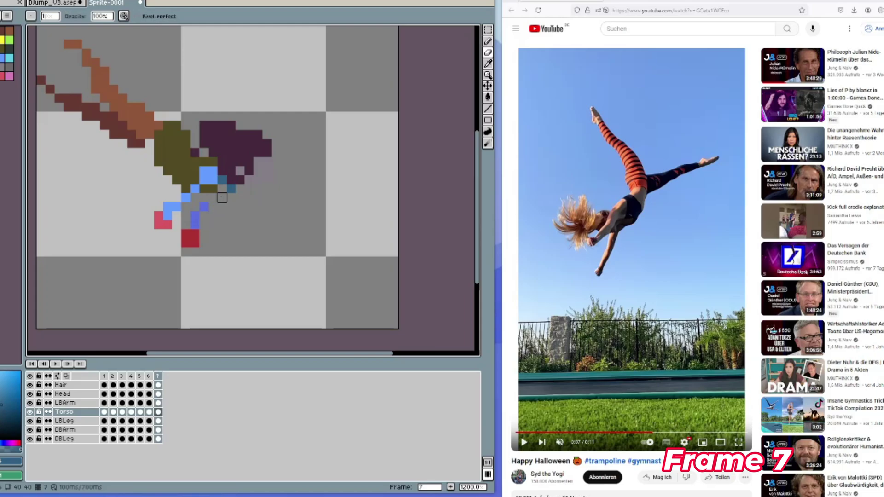
# Step: Redraw the LBLeg leg in frame 7 in brown, curving upward from the hip, and erase its old pixels
pyautogui.scroll(-1, 170, 219)
pyautogui.keyDown('ctrl'); pyautogui.click(134, 136); pyautogui.keyUp('ctrl')
pyautogui.scroll(1, 137, 134)
pyautogui.moveTo(137, 134); pyautogui.dragTo(146, 125)
pyautogui.press('e')
pyautogui.moveTo(161, 159); pyautogui.dragTo(94, 68)
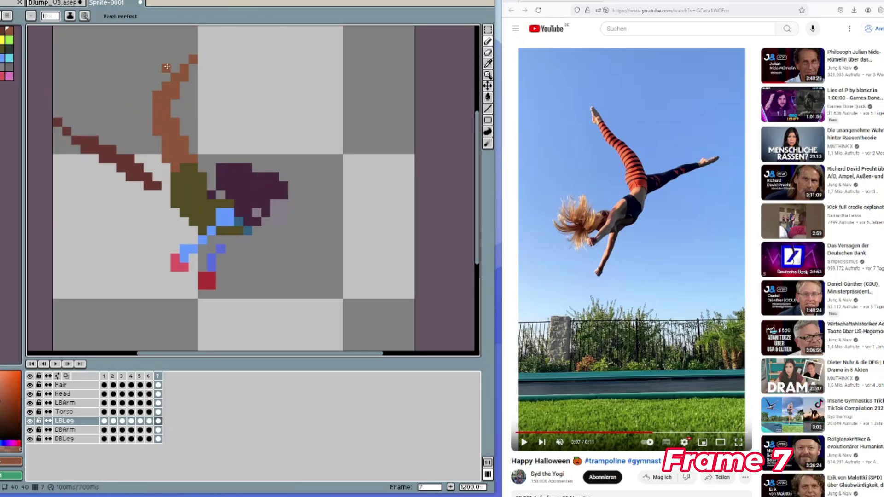
# Step: Move the DBLeg leg in frame 7 to the hip and refine it in dark brown
pyautogui.press('v')
pyautogui.moveTo(129, 168); pyautogui.dragTo(157, 168)
pyautogui.press('e')
pyautogui.moveTo(139, 160); pyautogui.dragTo(84, 122)
pyautogui.press('b')
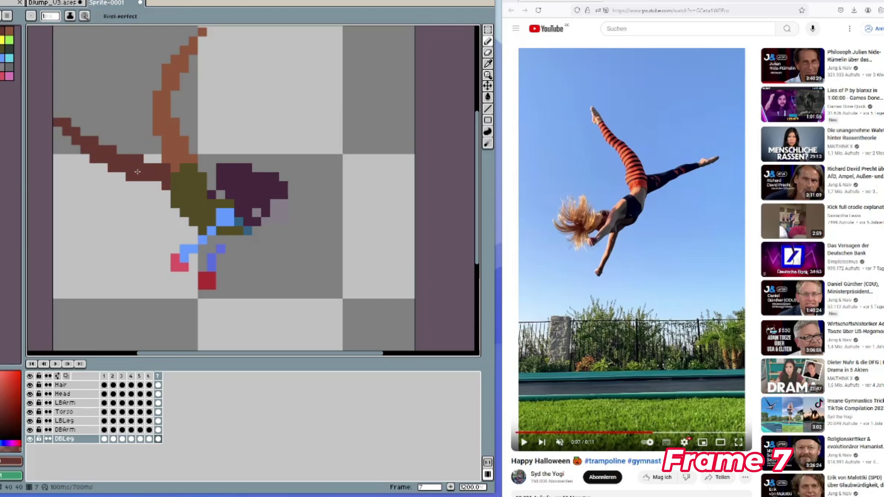
pyautogui.press('b')
pyautogui.moveTo(157, 185); pyautogui.dragTo(166, 194)
# Step: Fill the hip joint between the legs and torso in frame 7 with brown and olive pixels
pyautogui.keyDown('ctrl'); pyautogui.click(172, 156); pyautogui.keyUp('ctrl')
pyautogui.keyDown('alt'); pyautogui.click(172, 157); pyautogui.keyUp('alt')
pyautogui.click(166, 167)
pyautogui.keyDown('ctrl'); pyautogui.click(178, 180); pyautogui.keyUp('ctrl')
pyautogui.keyDown('alt'); pyautogui.click(178, 180); pyautogui.keyUp('alt')
pyautogui.click(166, 177)
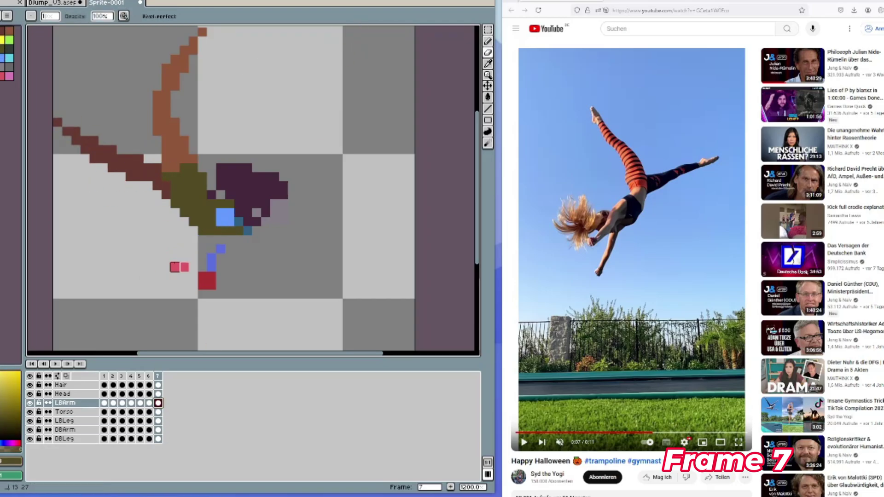
# Step: Erase the LBArm arm in frame 7 and redraw it in light blue with a pink hand, reaching past the head
pyautogui.moveTo(175, 267); pyautogui.dragTo(185, 268)
pyautogui.keyDown('alt'); pyautogui.click(225, 217); pyautogui.keyUp('alt')
pyautogui.moveTo(220, 213); pyautogui.dragTo(229, 221)
pyautogui.press('b')
pyautogui.moveTo(221, 203); pyautogui.dragTo(229, 212)
pyautogui.hotkey('ctrl', 'z')
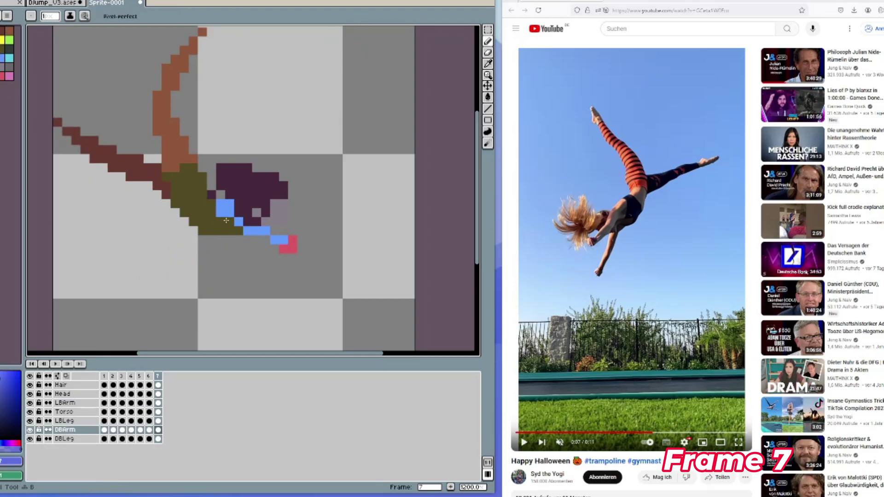
# Step: Redraw the DBArm arm in frame 7 in blue-violet with a red hand below the near arm
pyautogui.press('e')
pyautogui.click(248, 249)
pyautogui.scroll(-1, 250, 231)
# Step: Play the animation to review frame 7 and open the DJump 40x40 V4 sprite file
pyautogui.click(55, 365)
pyautogui.click(57, 376)
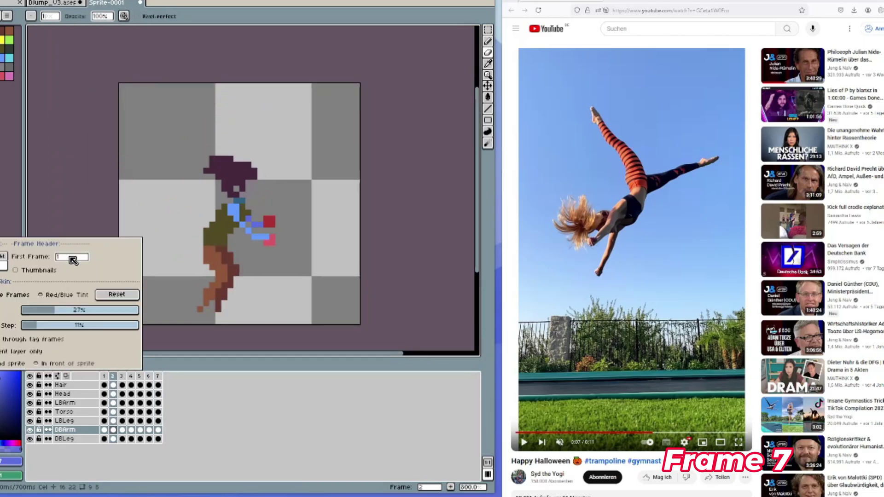
pyautogui.click(158, 376)
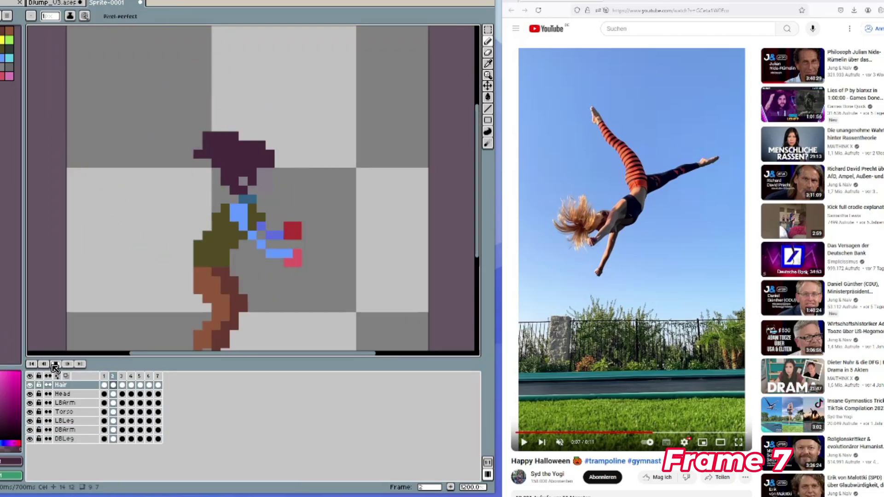
pyautogui.hotkey('ctrl', 'o')
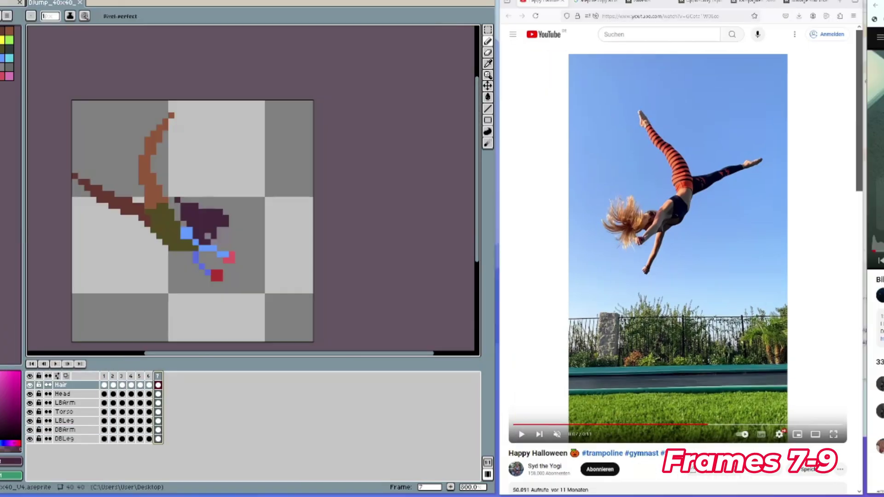
# Step: Advance the reference video to the next pose and add frame 8 to the animation
pyautogui.click(522, 434)
pyautogui.click(521, 434)
pyautogui.hotkey('alt', 'n')
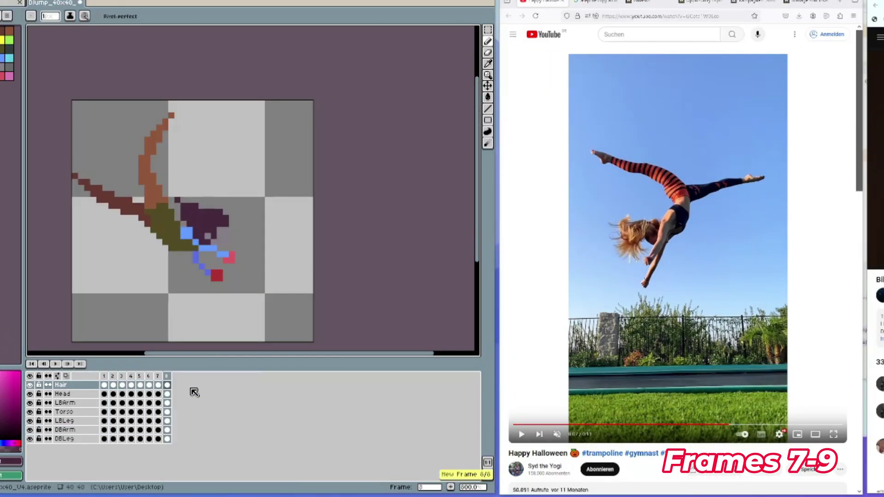
# Step: Reshape the torso in frame 8 in olive so that it lies flatter, erasing the surplus pixels
pyautogui.click(167, 412)
pyautogui.moveTo(162, 227)
pyautogui.mouseDown()
pyautogui.moveTo(159, 202)
pyautogui.moveTo(175, 186)
pyautogui.moveTo(216, 197)
pyautogui.moveTo(240, 170)
pyautogui.moveTo(218, 223)
pyautogui.mouseUp()
pyautogui.keyDown('alt'); pyautogui.click(159, 203); pyautogui.keyUp('alt')
pyautogui.scroll(1, 159, 203)
pyautogui.click(75, 394)
pyautogui.press('v')
pyautogui.click(167, 412)
pyautogui.press('e')
pyautogui.press('b')
pyautogui.moveTo(218, 186); pyautogui.dragTo(199, 187)
pyautogui.press('e')
pyautogui.click(172, 213)
# Step: Move the head and hair in frame 8 up one pixel and touch up the neck in teal
pyautogui.moveTo(167, 395); pyautogui.dragTo(167, 386)
pyautogui.press('v')
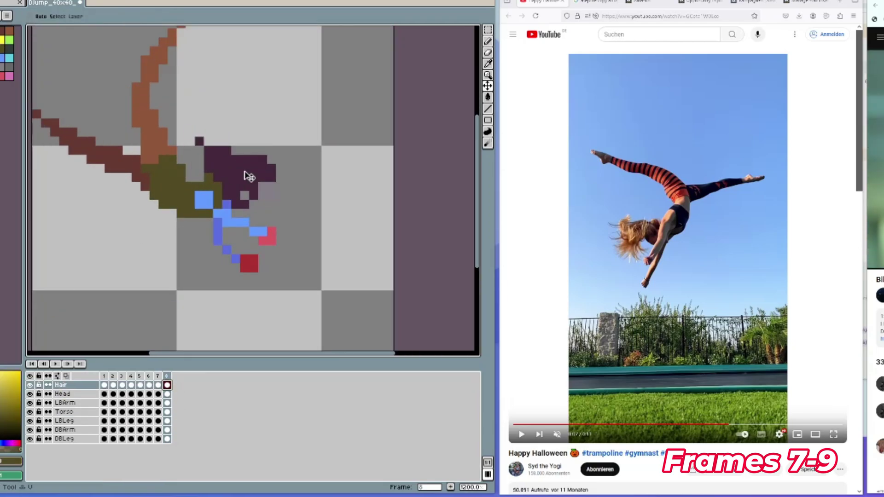
pyautogui.moveTo(248, 177); pyautogui.dragTo(248, 168)
pyautogui.click(167, 412)
pyautogui.keyDown('alt'); pyautogui.click(227, 194); pyautogui.keyUp('alt')
# Step: Move the LBArm arm in frame 8 up and outward, and rework its pink hand
pyautogui.click(167, 403)
pyautogui.press('v')
pyautogui.moveTo(248, 223); pyautogui.dragTo(258, 213)
pyautogui.keyDown('alt'); pyautogui.click(273, 231); pyautogui.keyUp('alt')
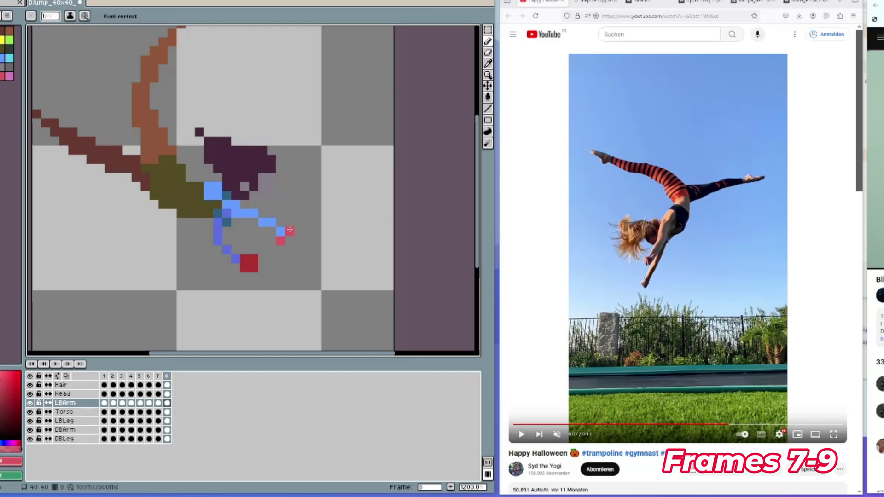
# Step: Delete the DBArm arm in frame 8 and touch up the torso and neck beneath it
pyautogui.click(167, 430)
pyautogui.press('Delete')
pyautogui.click(167, 413)
pyautogui.keyDown('alt'); pyautogui.click(218, 215); pyautogui.keyUp('alt')
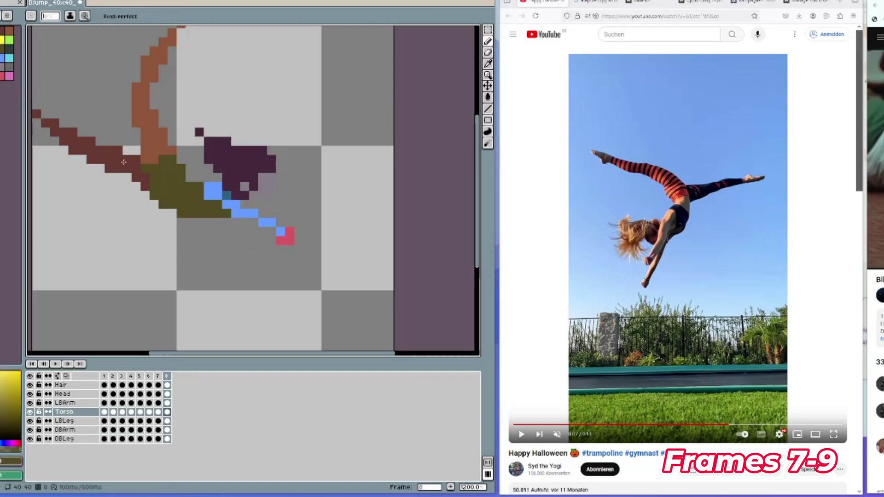
pyautogui.keyDown('alt'); pyautogui.click(227, 196); pyautogui.keyUp('alt')
# Step: Reshape the upper part of the LBArm arm in frame 8 in light blue
pyautogui.click(167, 403)
pyautogui.moveTo(249, 207); pyautogui.dragTo(237, 204)
pyautogui.click(233, 201)
pyautogui.press('b')
pyautogui.click(224, 201)
# Step: In frame 8, redraw the DBArm arm in blue-violet with a red hand and curve the LBLeg leg over the head in brown
pyautogui.click(167, 430)
pyautogui.click(0, 58)
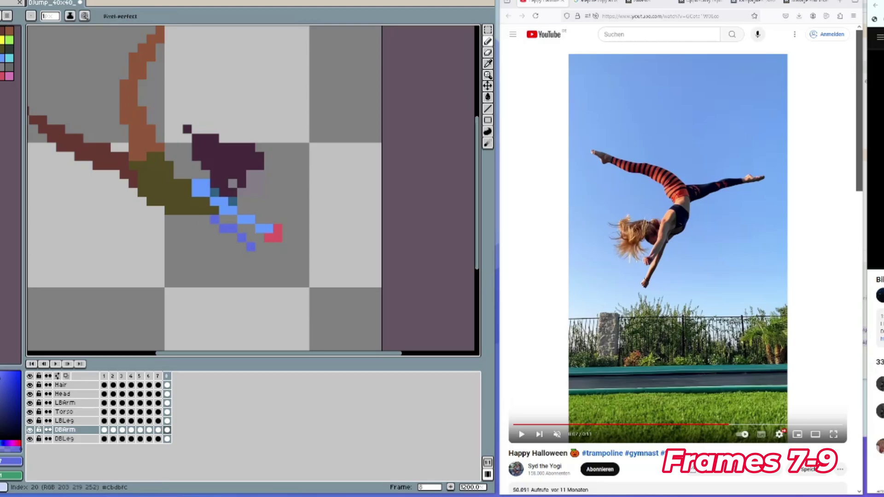
pyautogui.click(172, 422)
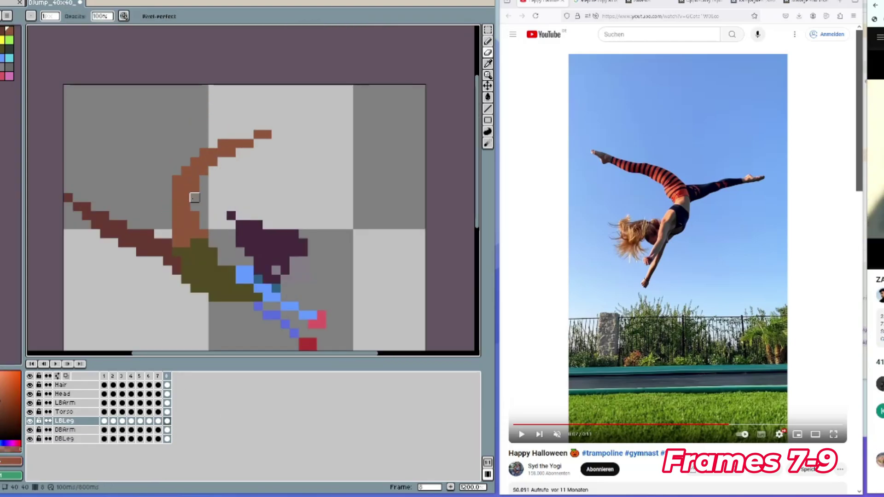
# Step: Step through frames 1 to 8 to compare the poses and the character's position on the canvas
pyautogui.click(104, 394)
pyautogui.press('v')
pyautogui.click(112, 376)
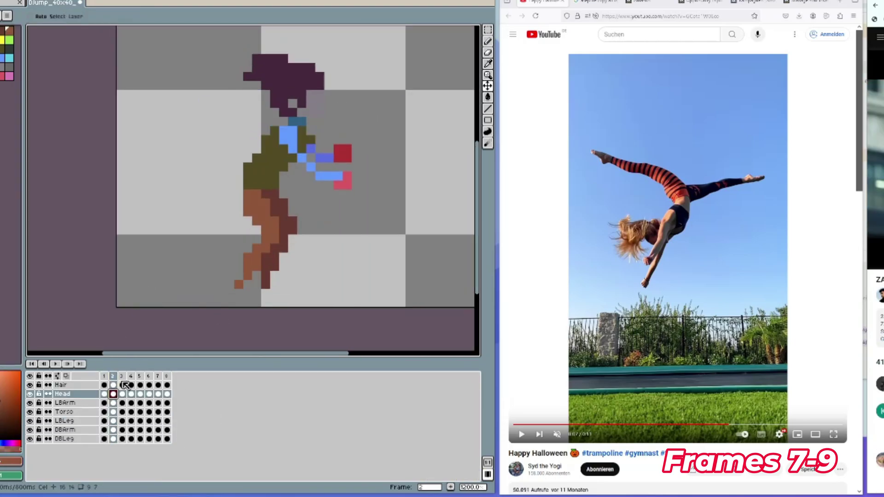
pyautogui.click(122, 376)
pyautogui.click(131, 376)
pyautogui.press('Right')
pyautogui.press('Right')
pyautogui.press('Right')
pyautogui.press('Right')
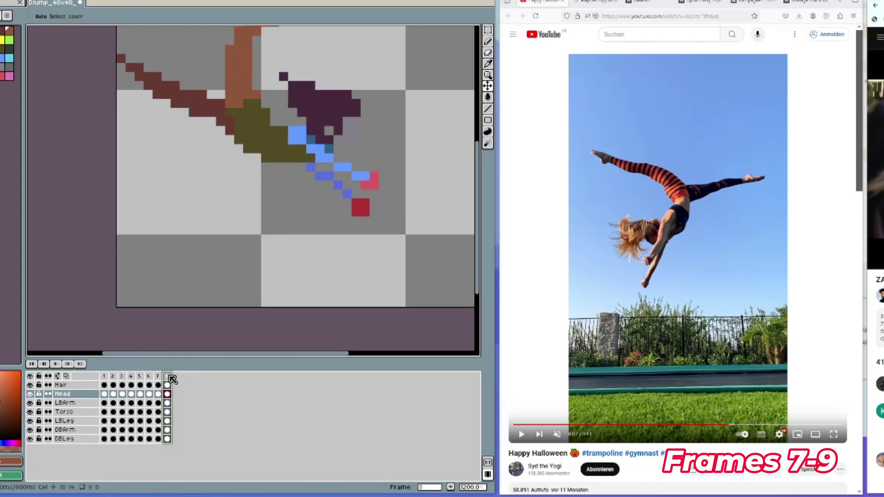
pyautogui.press('Right')
pyautogui.moveTo(202, 278); pyautogui.dragTo(147, 304)
pyautogui.press('Right')
pyautogui.scroll(-1, 197, 269)
# Step: Step through the frames and shift the whole character in frame 8 two pixels to the right
pyautogui.click(168, 377)
pyautogui.press('Right')
pyautogui.press('Right')
pyautogui.press('Right')
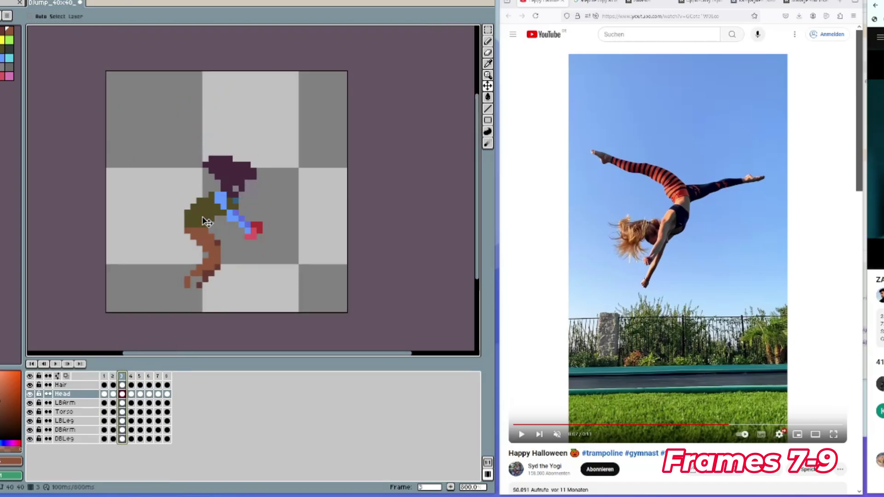
pyautogui.press('Right')
pyautogui.press('Up')
pyautogui.press('Right')
pyautogui.press('Right')
pyautogui.press('Right')
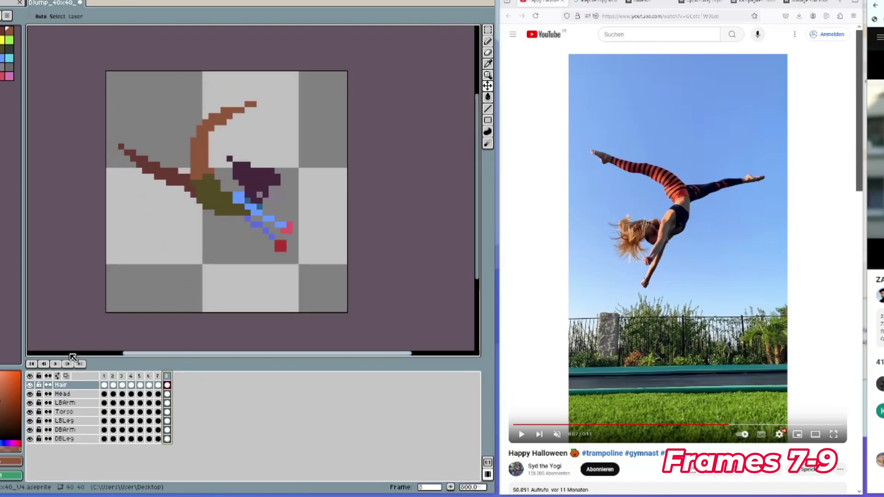
pyautogui.press('Right')
# Step: Redraw the DBLeg leg in frame 8 in dark brown, lower and closer to horizontal
pyautogui.press('Down')
pyautogui.press('Down')
pyautogui.press('Down')
pyautogui.press('Down')
pyautogui.press('Down')
pyautogui.press('Down')
pyautogui.press('b')
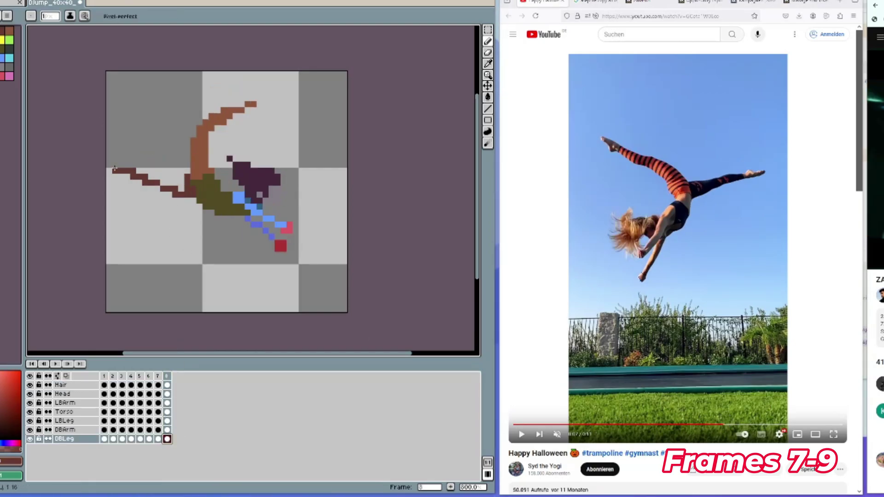
# Step: Move the character in frame 8 one more pixel to the right and play the animation
pyautogui.press('v')
pyautogui.click(55, 364)
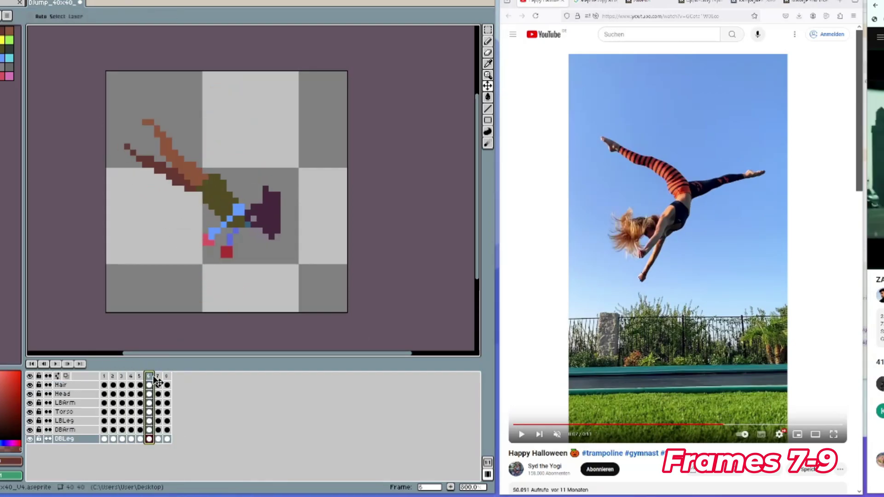
pyautogui.click(64, 364)
# Step: Redraw the LBArm and DBArm arms in frame 8, bending the near forearm up to a pink hand, and save the sprite
pyautogui.press('b')
pyautogui.click(167, 403)
pyautogui.moveTo(272, 219); pyautogui.dragTo(295, 225)
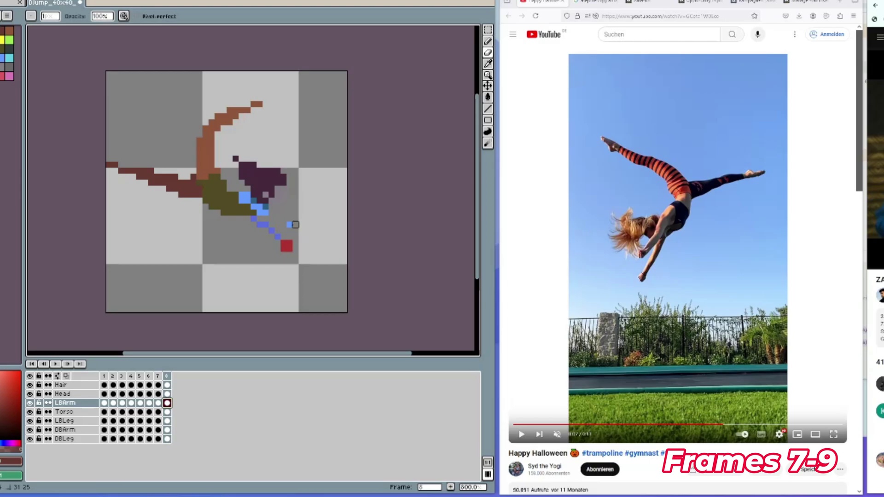
pyautogui.click(167, 431)
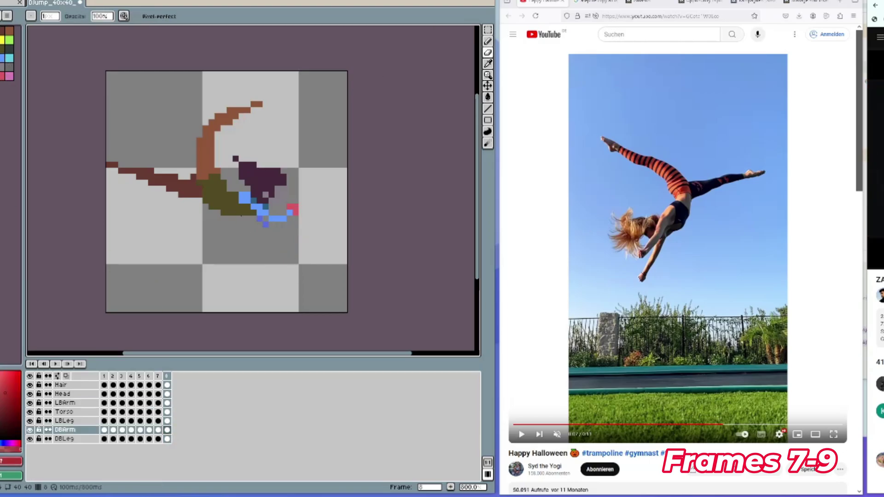
pyautogui.hotkey('ctrl', 's')
# Step: Play the animation and advance the reference video to the next pose
pyautogui.click(55, 364)
pyautogui.click(56, 364)
pyautogui.click(521, 434)
pyautogui.click(522, 435)
pyautogui.click(56, 363)
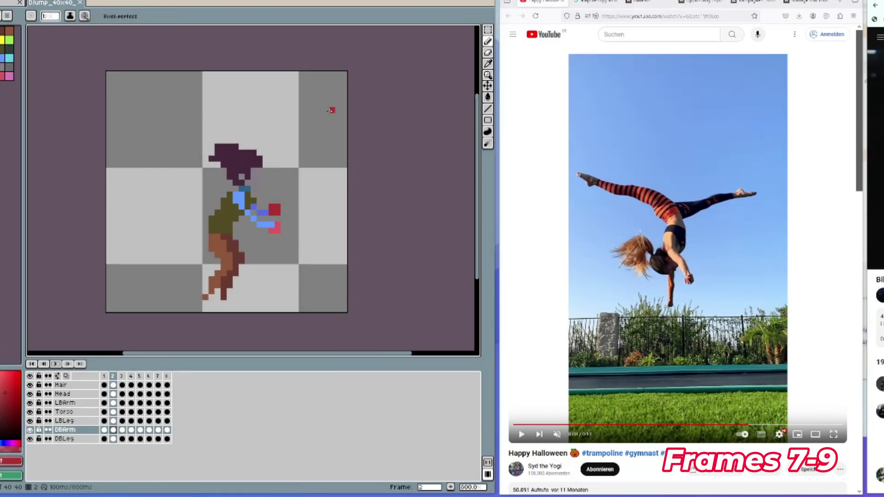
# Step: Touch up the torso in frame 2 in olive, check it against the neighbouring frames and replay the animation
pyautogui.click(113, 412)
pyautogui.keyDown('alt'); pyautogui.click(223, 222); pyautogui.keyUp('alt')
pyautogui.click(105, 377)
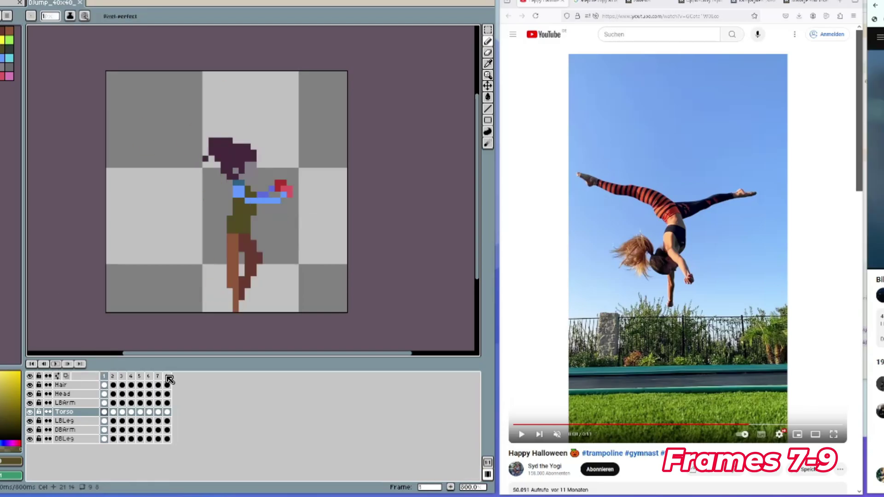
pyautogui.click(168, 377)
pyautogui.press('Left')
pyautogui.press('Right')
pyautogui.click(56, 364)
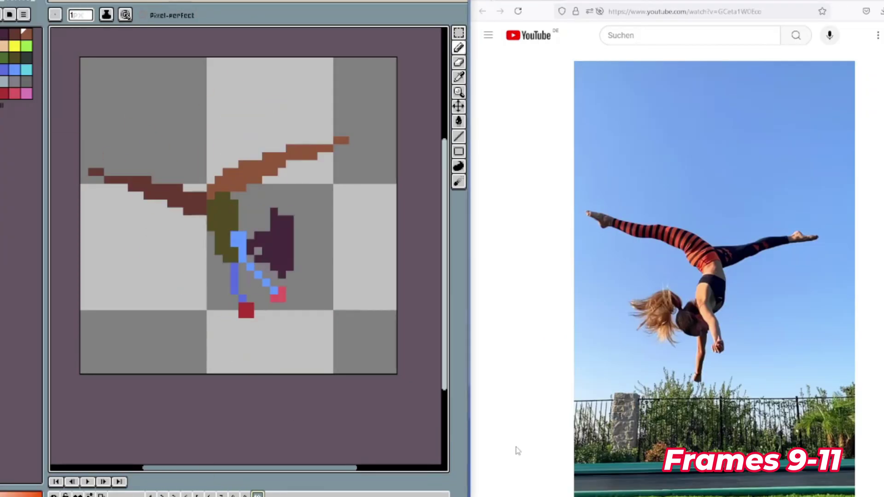
# Step: Add a teal neck pixel beside the shoulder in frame 9
pyautogui.moveTo(233, 262); pyautogui.dragTo(173, 253)
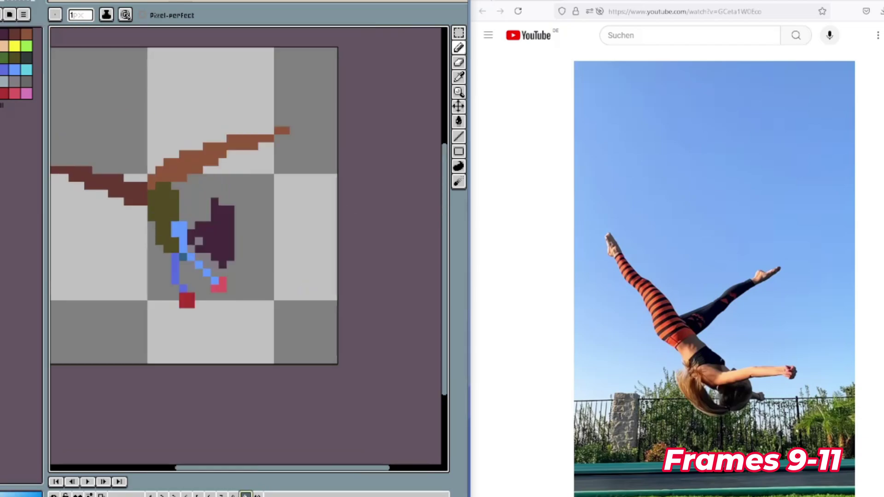
pyautogui.moveTo(234, 341); pyautogui.dragTo(316, 345)
# Step: Redraw the torso in frame 10 in olive at a slant and move the head to its lower end
pyautogui.click(12, 56)
pyautogui.press('e')
pyautogui.moveTo(271, 190)
pyautogui.mouseDown()
pyautogui.moveTo(222, 244)
pyautogui.moveTo(223, 258)
pyautogui.mouseUp()
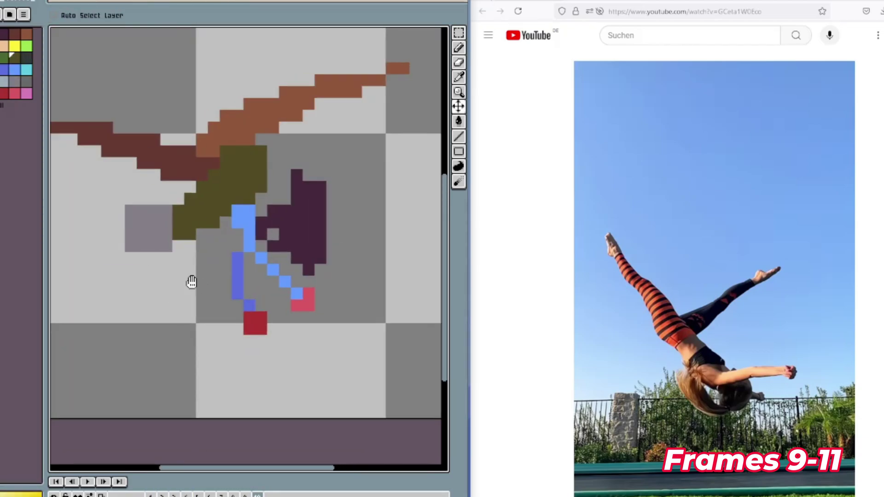
# Step: Move the LBLeg and DBLeg legs in frame 10 to meet the slanted torso's hip
pyautogui.scroll(-2, 237, 223)
pyautogui.moveTo(183, 215); pyautogui.dragTo(207, 207)
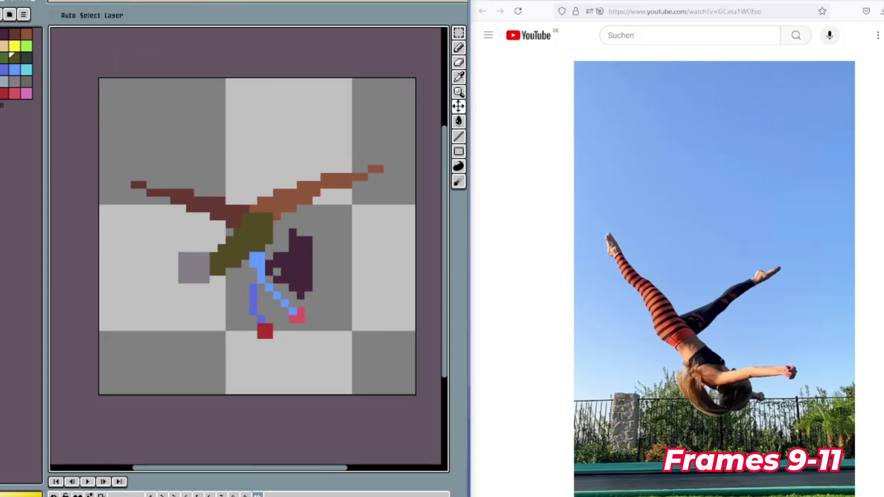
# Step: Shorten the head end of the olive torso in frame 10 and fill the gap to the head with a teal neck
pyautogui.press('b')
pyautogui.moveTo(221, 240); pyautogui.dragTo(214, 247)
pyautogui.press('e')
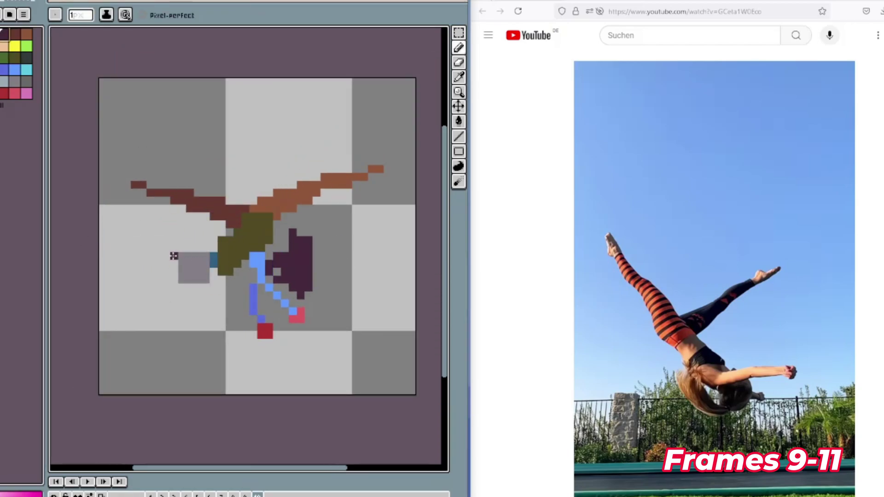
# Step: Redraw the dark purple hair on the head in frame 10, erase the old hair and shift the head up against the neck
pyautogui.scroll(4, 187, 283)
pyautogui.scroll(-2, 136, 209)
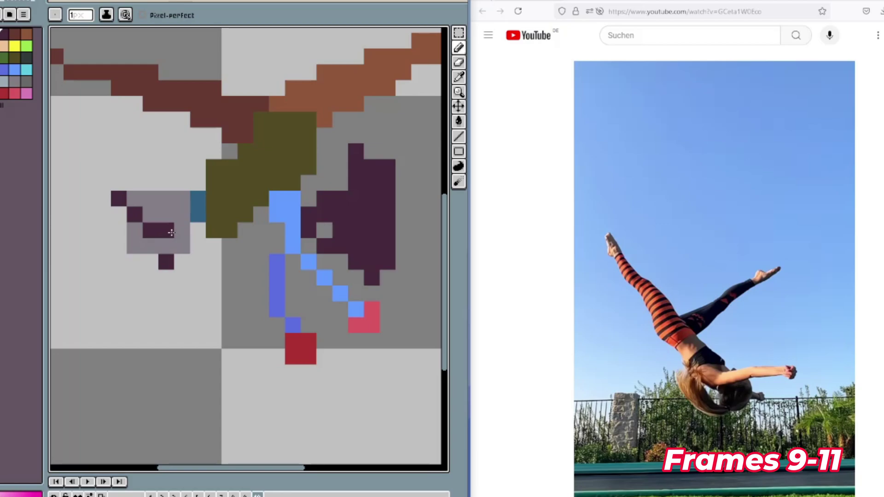
pyautogui.press('v')
pyautogui.moveTo(120, 243); pyautogui.dragTo(137, 243)
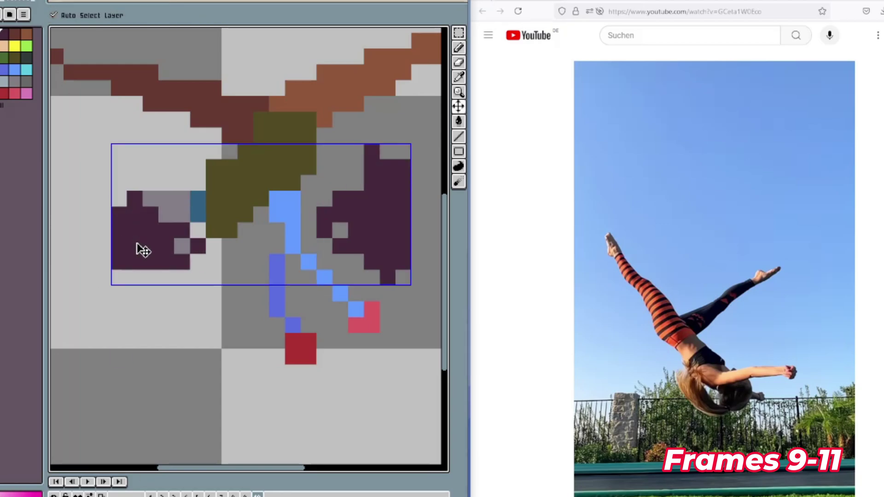
pyautogui.press('e')
pyautogui.moveTo(371, 152); pyautogui.dragTo(366, 215)
pyautogui.press('v')
pyautogui.moveTo(167, 231); pyautogui.dragTo(166, 216)
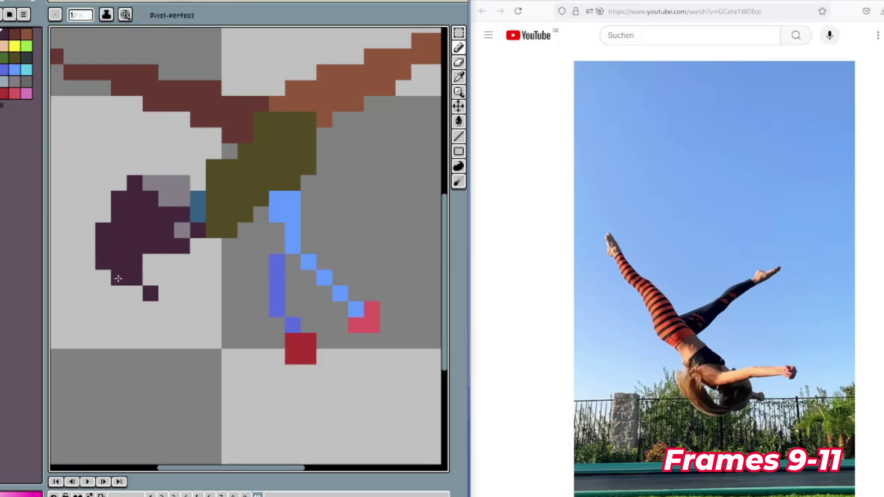
# Step: Extend the hair tips downward away from the neck in frame 10 and trim the stray hair pixels
pyautogui.moveTo(118, 279); pyautogui.dragTo(104, 278)
pyautogui.press('e')
pyautogui.click(103, 230)
pyautogui.moveTo(151, 261); pyautogui.dragTo(166, 261)
# Step: Redraw the brown front leg in frame 10 at a steeper upward angle and erase the old leg pixels
pyautogui.scroll(-1, 169, 338)
pyautogui.moveTo(359, 172)
pyautogui.mouseDown()
pyautogui.moveTo(292, 193)
pyautogui.moveTo(396, 125)
pyautogui.mouseUp()
pyautogui.moveTo(229, 148)
pyautogui.mouseDown()
pyautogui.moveTo(348, 42)
pyautogui.moveTo(271, 160)
pyautogui.mouseUp()
pyautogui.scroll(1, 272, 229)
pyautogui.press('e')
pyautogui.scroll(-2, 221, 198)
pyautogui.moveTo(184, 174); pyautogui.dragTo(326, 158)
# Step: Redraw the dark brown back leg in frame 10 raised higher from the hip and compare the pose with frame 9
pyautogui.keyDown('alt'); pyautogui.click(295, 198); pyautogui.keyUp('alt')
pyautogui.moveTo(210, 181); pyautogui.dragTo(295, 207)
pyautogui.moveTo(308, 197); pyautogui.dragTo(270, 167)
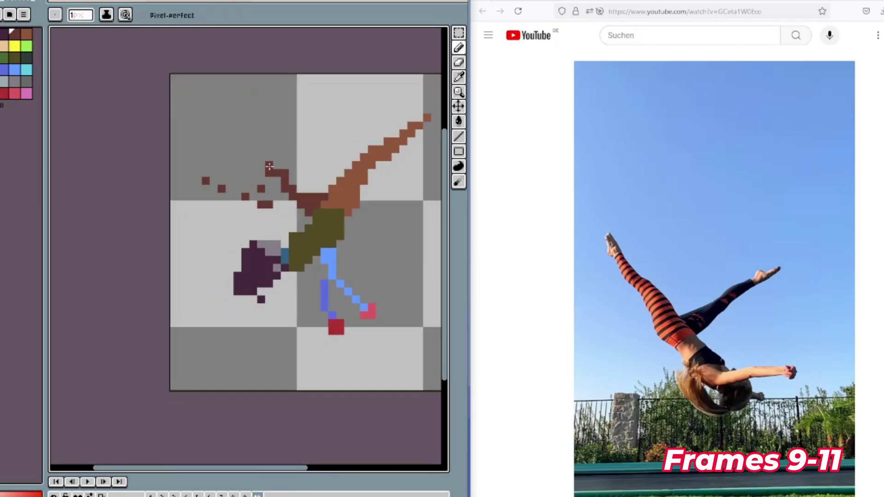
pyautogui.press('e')
pyautogui.press('Left')
pyautogui.press('Right')
pyautogui.press('Left')
pyautogui.press('b')
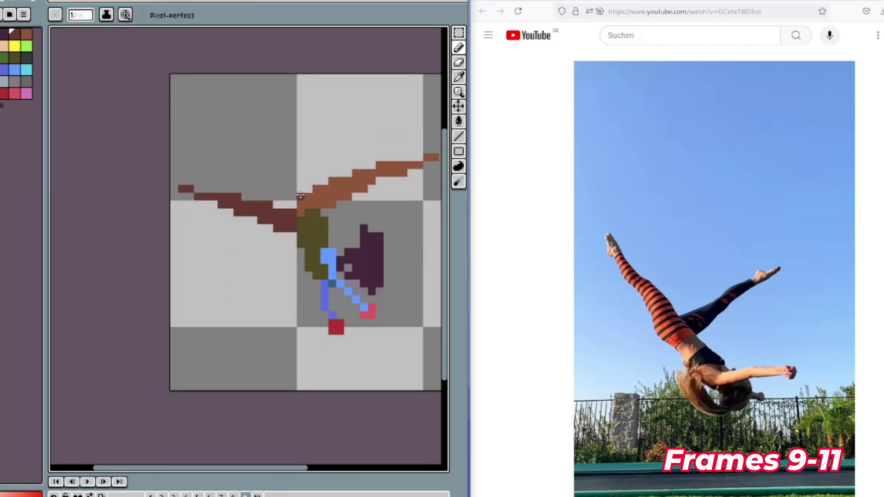
pyautogui.press('Right')
# Step: Erase the hanging arms in frame 10 and redraw them reaching past the head, with a light blue front arm and a violet back arm
pyautogui.press('e')
pyautogui.moveTo(300, 248)
pyautogui.mouseDown()
pyautogui.moveTo(342, 310)
pyautogui.moveTo(225, 266)
pyautogui.mouseUp()
pyautogui.press('b')
pyautogui.click(15, 70)
pyautogui.scroll(1, 156, 167)
pyautogui.press('e')
pyautogui.moveTo(367, 301); pyautogui.dragTo(385, 405)
pyautogui.press('b')
pyautogui.click(4, 69)
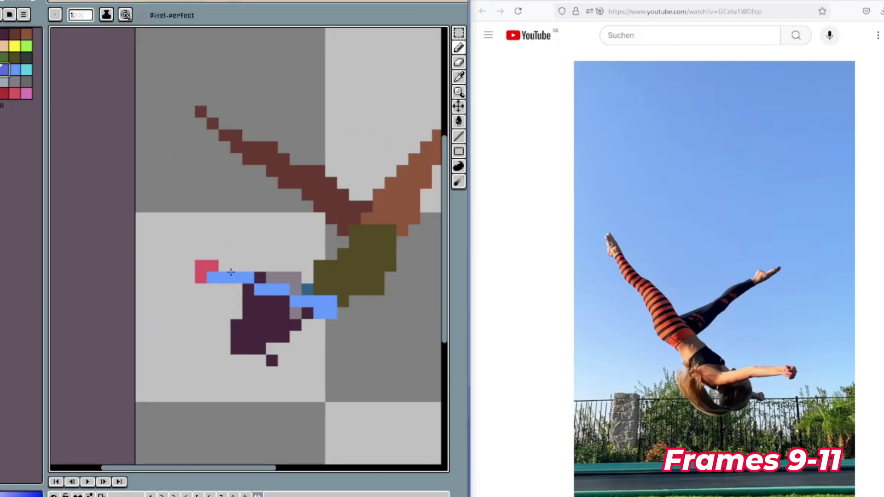
# Step: Redraw the torso in frame 11 in olive as an almost horizontal shape below the legs
pyautogui.scroll(-3, 152, 255)
pyautogui.press('Right')
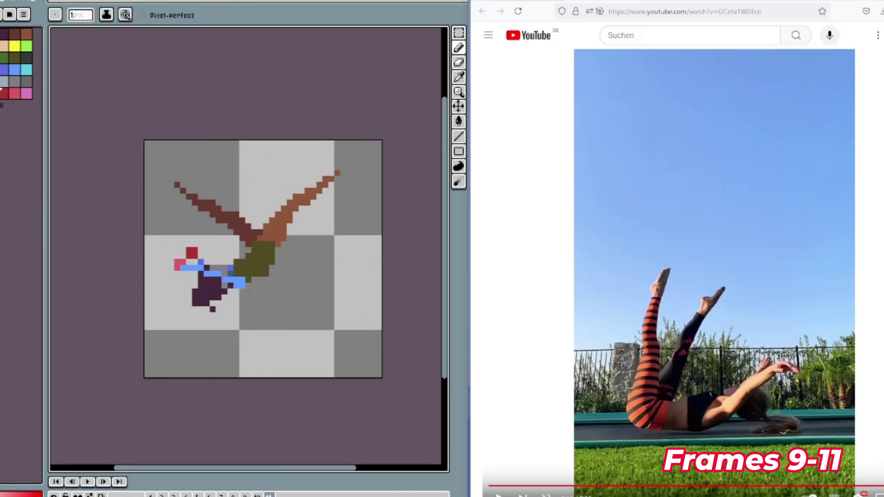
pyautogui.scroll(1, 297, 439)
pyautogui.moveTo(293, 225); pyautogui.dragTo(268, 230)
pyautogui.press('e')
pyautogui.moveTo(267, 200); pyautogui.dragTo(236, 216)
pyautogui.press('b')
pyautogui.moveTo(251, 216); pyautogui.dragTo(228, 215)
pyautogui.press('e')
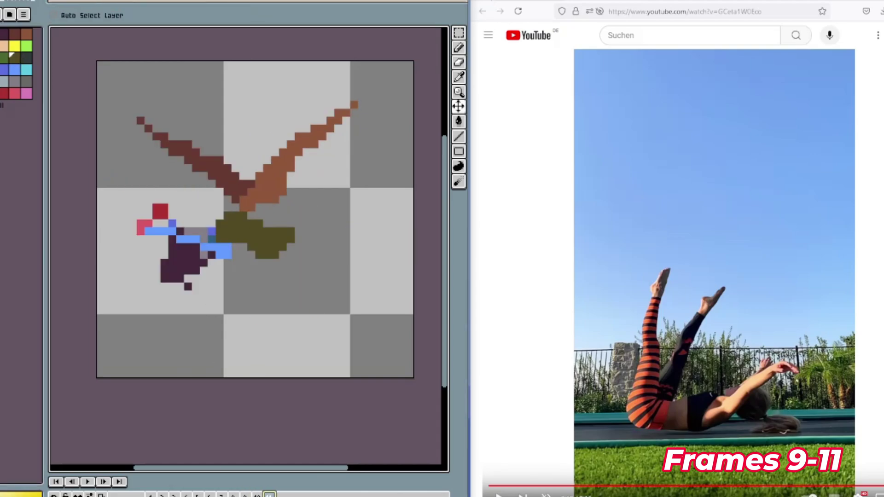
# Step: Undo the last change in frame 11, then raise the head to the horizontal torso and repaint its neck and dark purple hair
pyautogui.hotkey('ctrl', 'z')
pyautogui.press('b')
pyautogui.click(15, 70)
pyautogui.click(3, 35)
# Step: Step through the animation frames from the start to check how the poses flow into frame 11
pyautogui.press('Right')
pyautogui.press('Right')
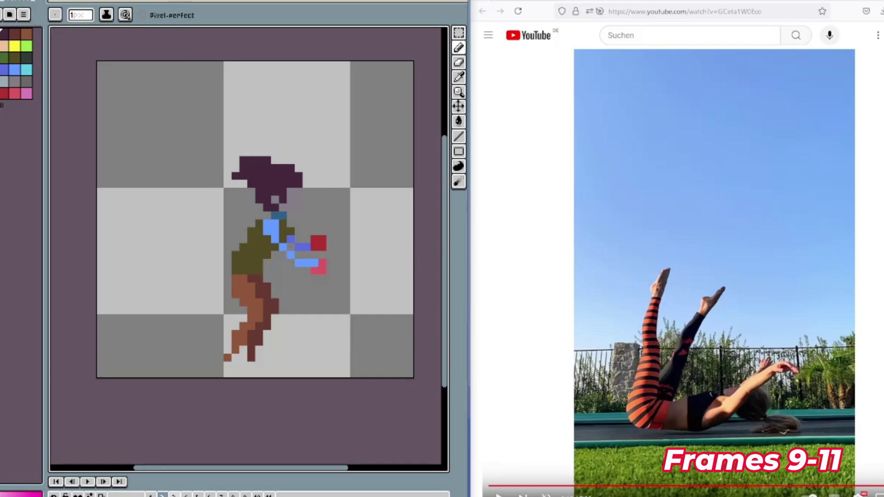
pyautogui.press('Right')
pyautogui.press('Right')
pyautogui.press('Right')
pyautogui.press('Left')
pyautogui.press('e')
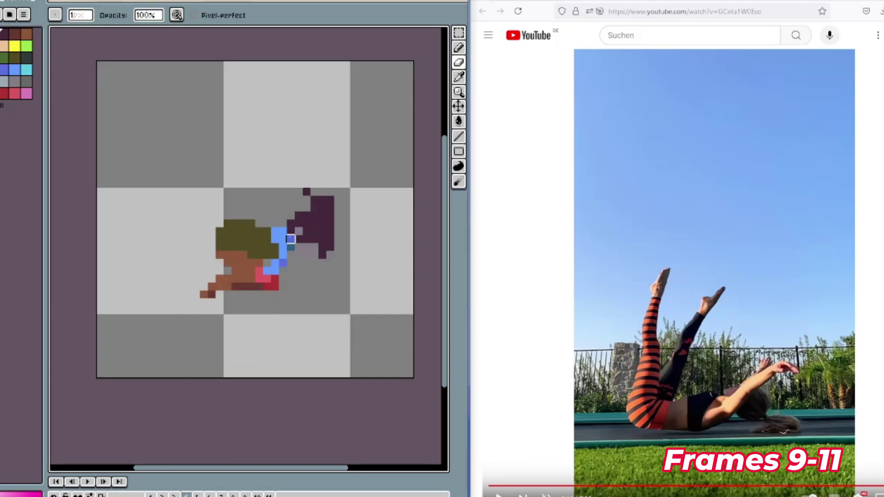
pyautogui.press('Right')
pyautogui.press('Right')
pyautogui.press('Right')
pyautogui.press('Right')
pyautogui.press('Right')
pyautogui.press('Right')
pyautogui.press('Right')
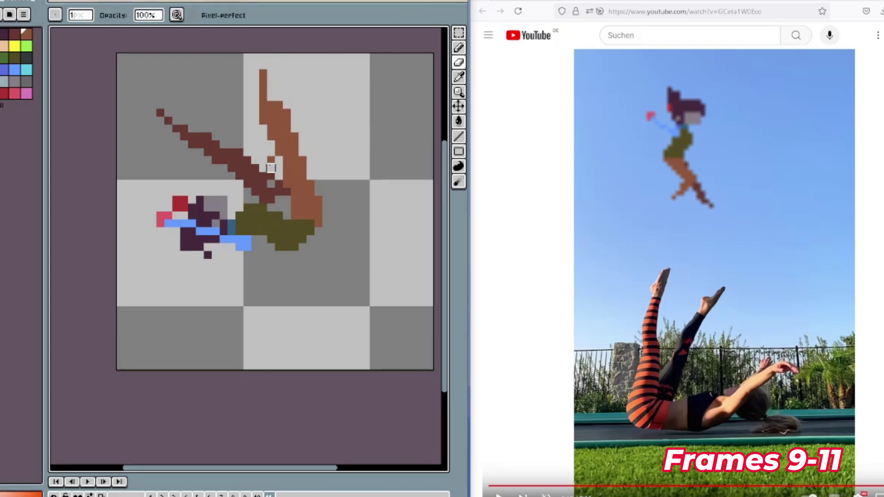
# Step: Redraw both legs in frame 11 pointing steeply upward from the hip and erase the leftover leg pixels
pyautogui.moveTo(255, 89); pyautogui.dragTo(247, 81)
pyautogui.press('v')
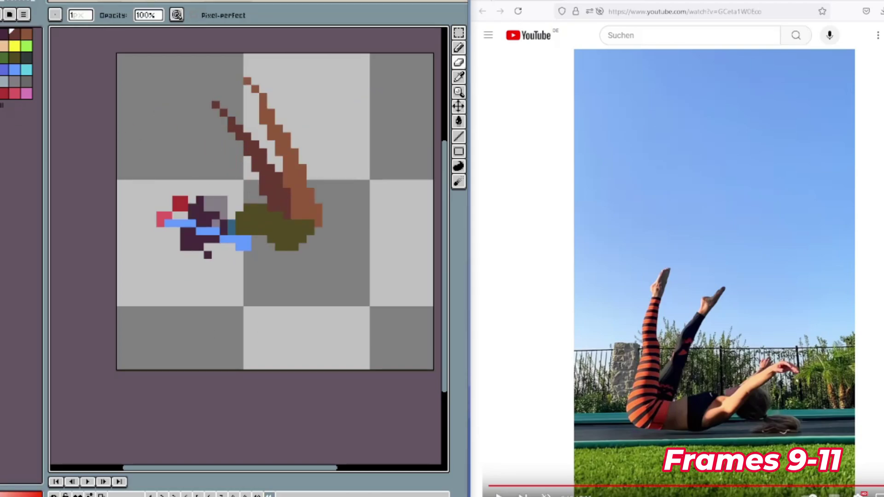
# Step: Move the light blue front arm to the shoulder in frame 11 and redraw it raised above the head with a pink hand
pyautogui.moveTo(243, 249)
pyautogui.mouseDown()
pyautogui.moveTo(156, 211)
pyautogui.moveTo(235, 234)
pyautogui.mouseUp()
pyautogui.press('b')
pyautogui.keyDown('alt'); pyautogui.click(234, 236); pyautogui.keyUp('alt')
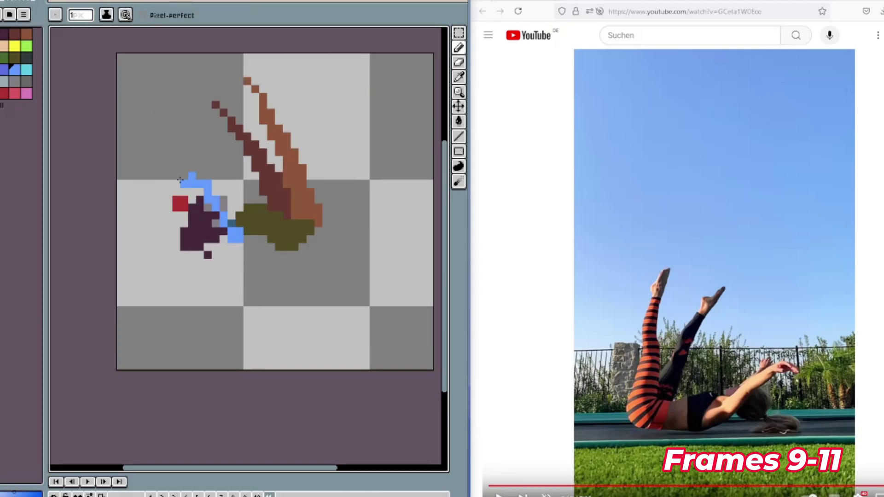
pyautogui.click(14, 94)
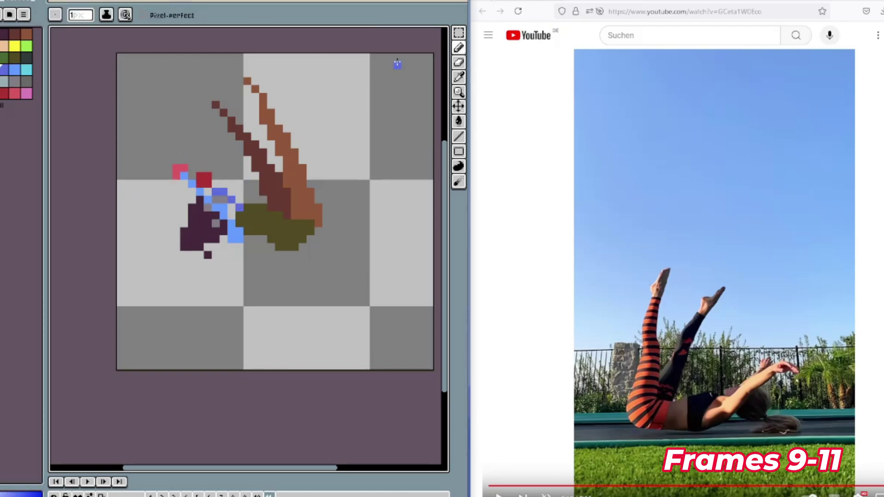
# Step: Rework the violet back arm in frame 11, trimming it behind the front arm, and bring the pink hand beside the red one
pyautogui.moveTo(232, 208); pyautogui.dragTo(232, 215)
pyautogui.click(459, 62)
pyautogui.moveTo(223, 192); pyautogui.dragTo(240, 207)
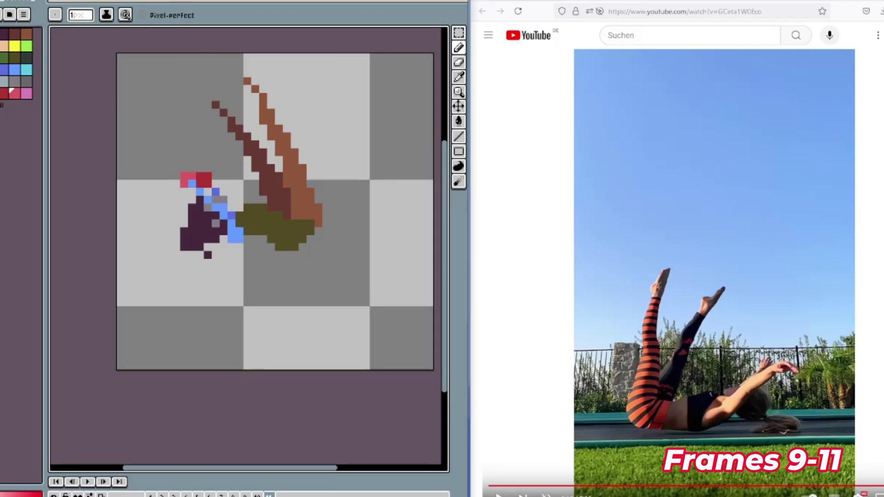